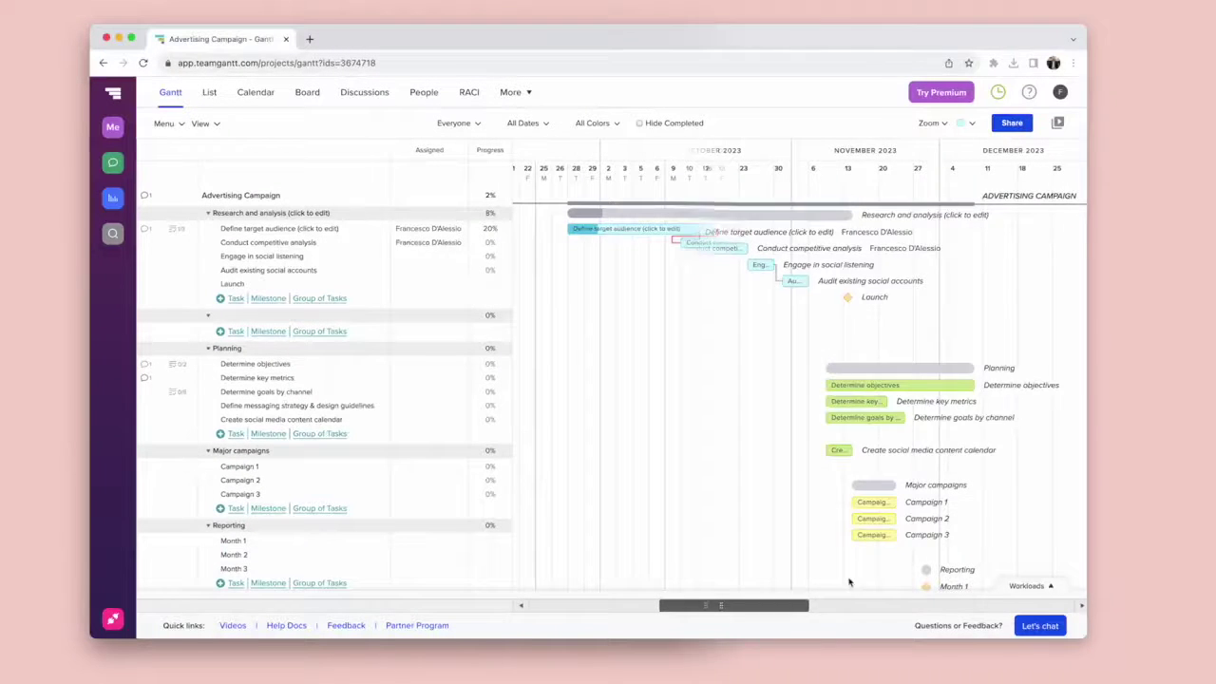
- Zoom the timeline to individual days and set Define target audience progress to 35%
{"action": "left_click", "coordinate": [936, 124]}
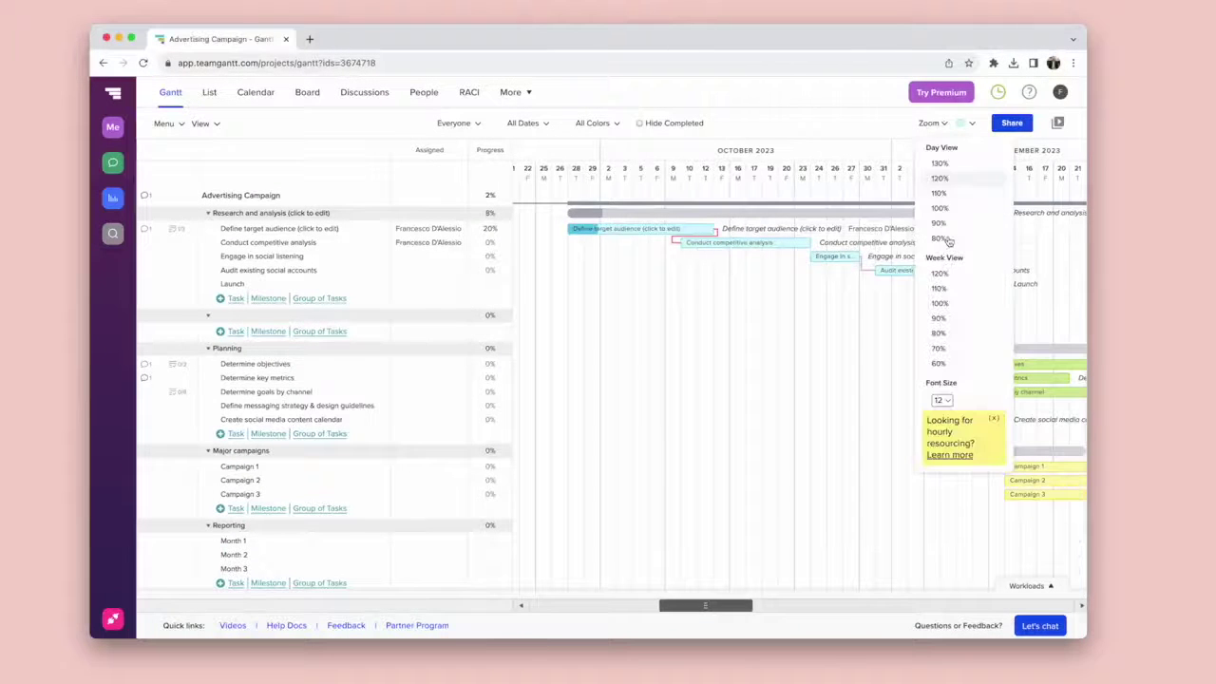
{"action": "left_click", "coordinate": [946, 303]}
{"action": "type", "text": "3"}
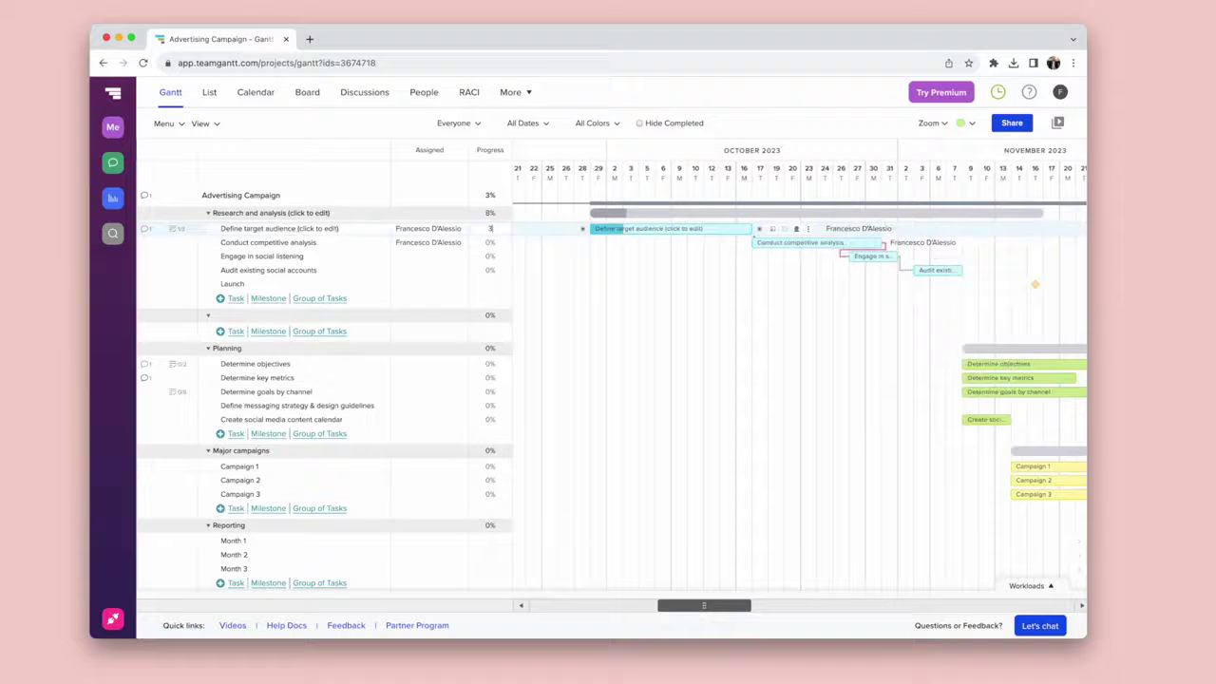
{"action": "type", "text": "5"}
{"action": "key", "text": "Return"}
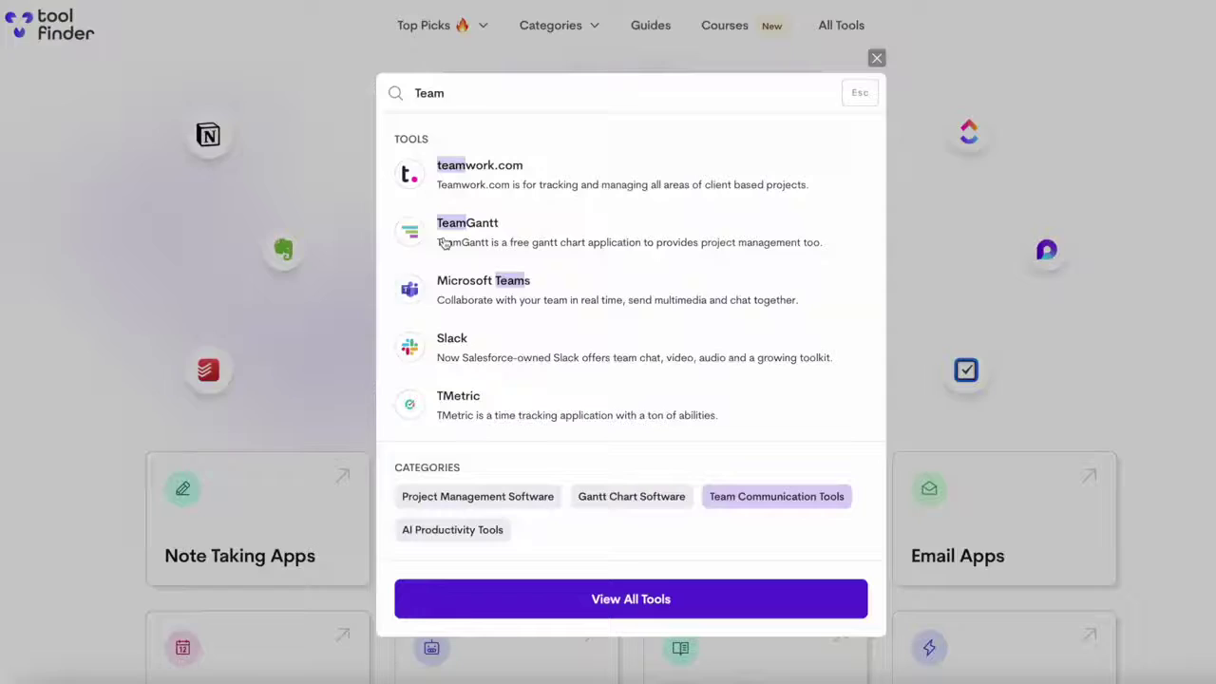
- Open TeamGantt from the 'Team' search results on ToolFinder
{"action": "left_click", "coordinate": [445, 243]}
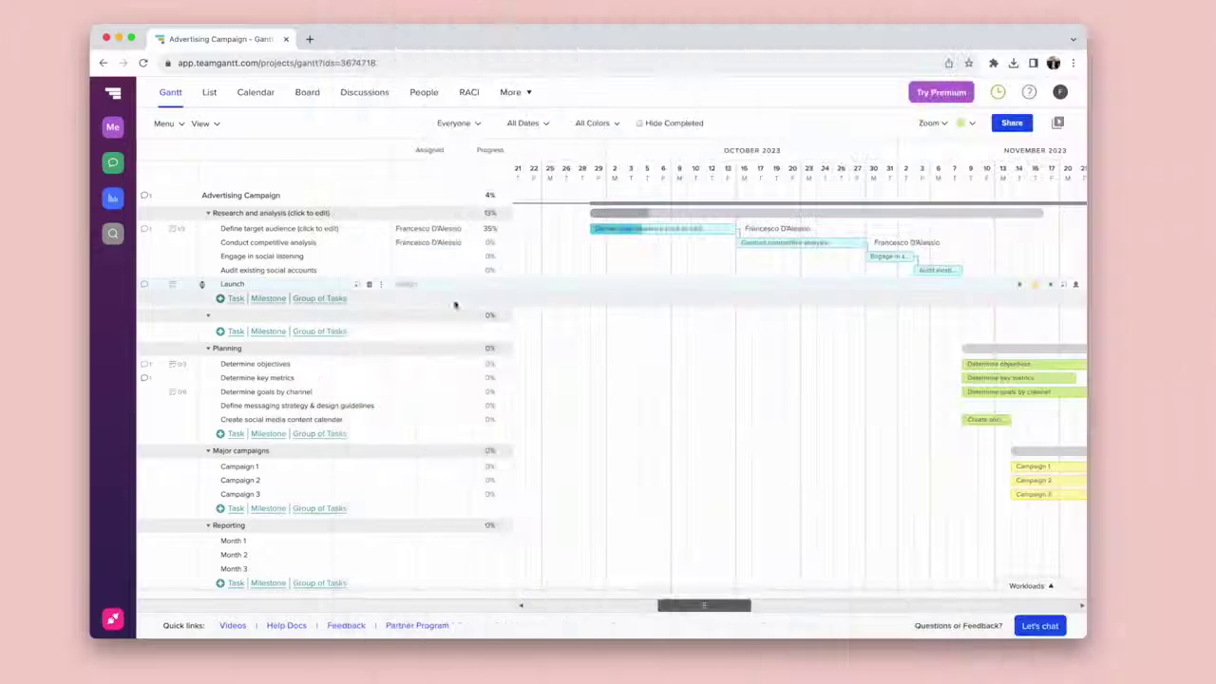
- Open the Launch task's detail dialog from the Advertising Campaign task list
{"action": "left_click", "coordinate": [366, 284]}
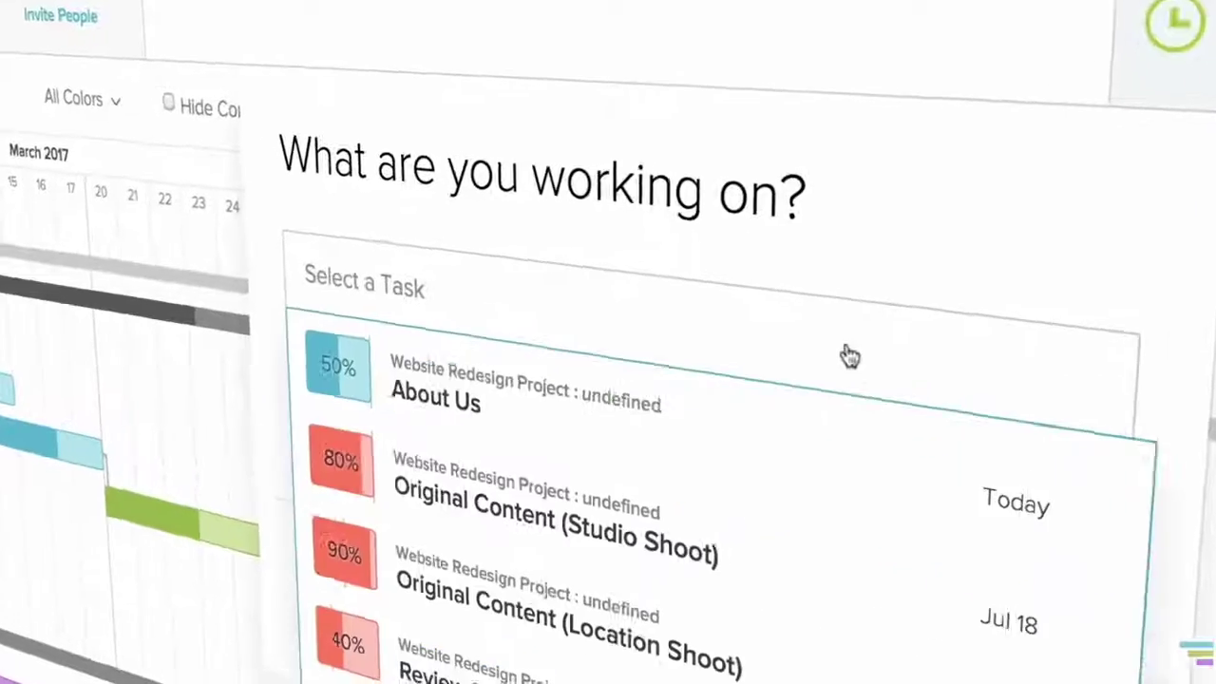
- Log an 8-hour manual time entry on the About Us task for a team member
{"action": "left_click", "coordinate": [849, 366]}
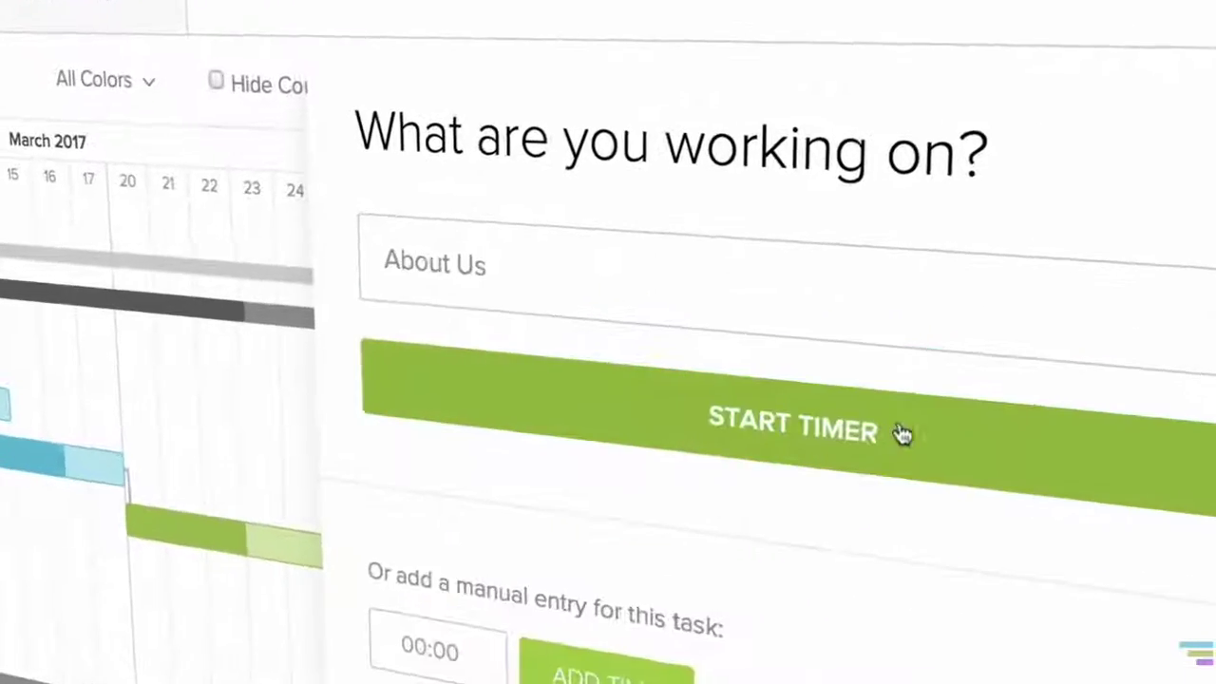
{"action": "type", "text": "8:"}
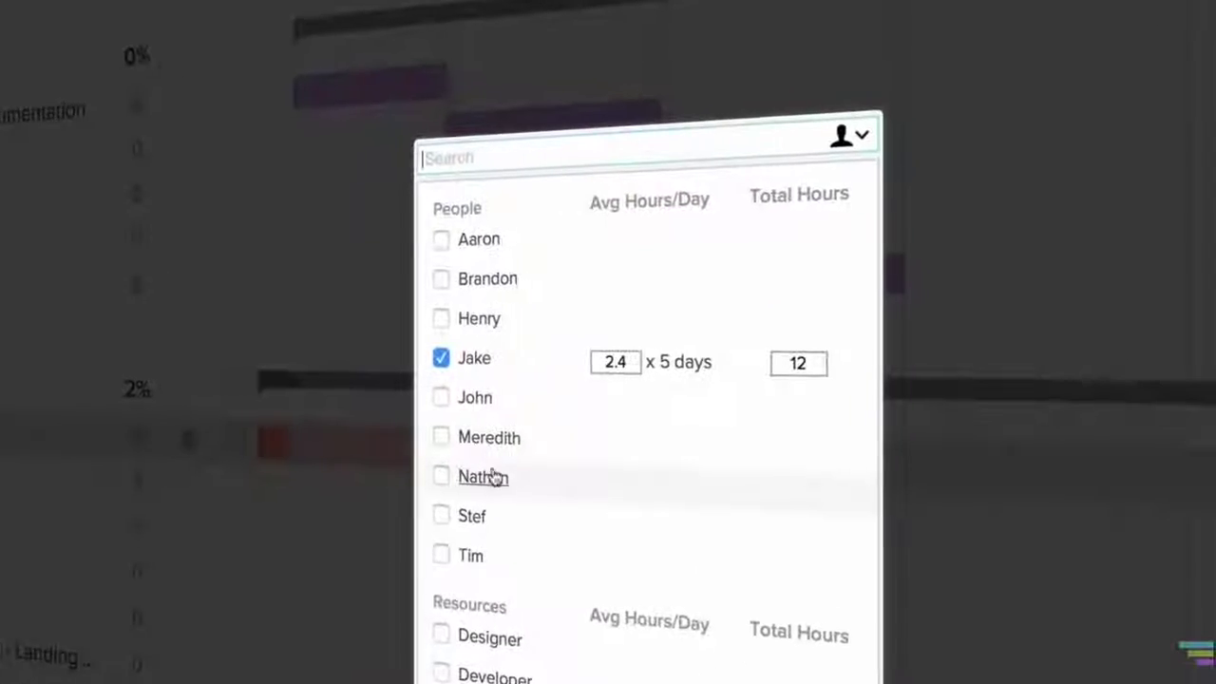
{"action": "left_click", "coordinate": [441, 476]}
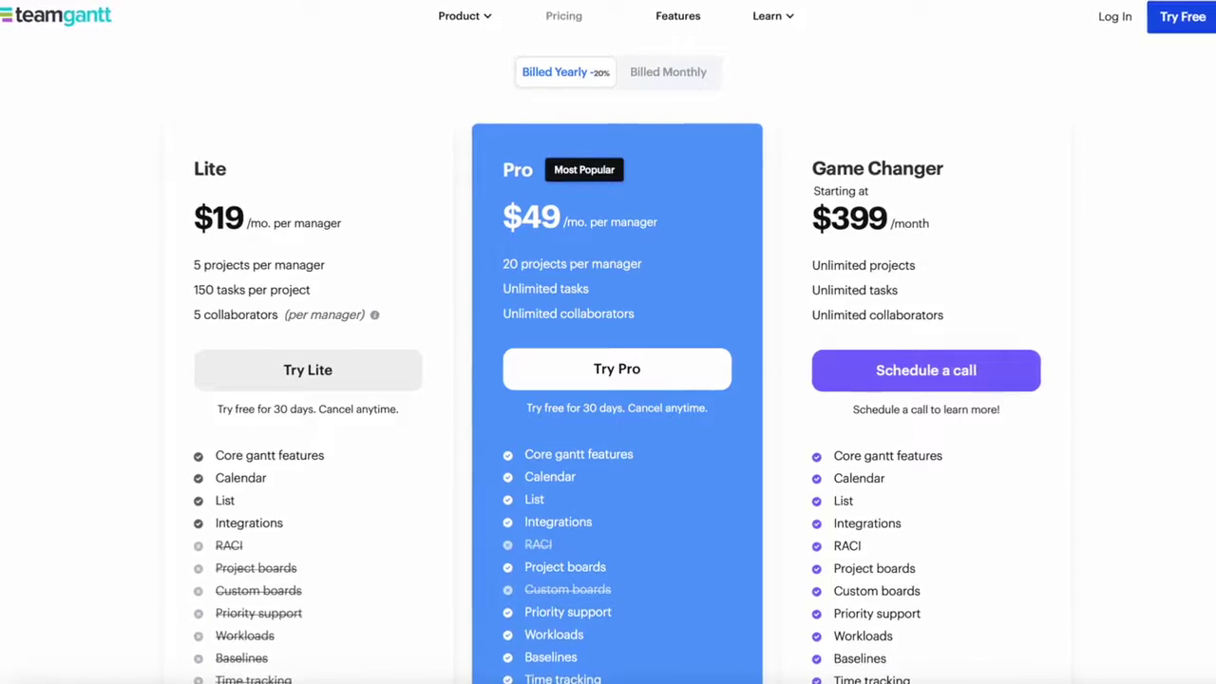
- Switch the pricing to monthly billing, showing Lite at $24 and Pro at $59
{"action": "left_click", "coordinate": [656, 71]}
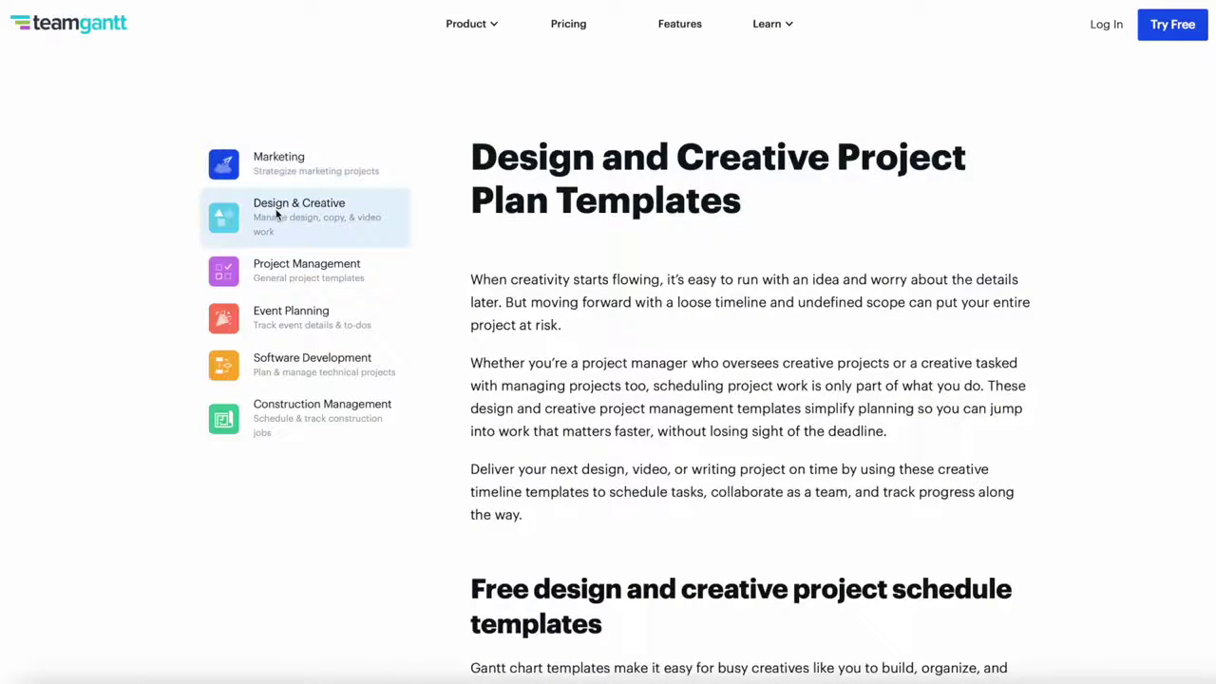
- Browse the Project Management, Event Planning and Software Development template categories
{"action": "left_click", "coordinate": [308, 274]}
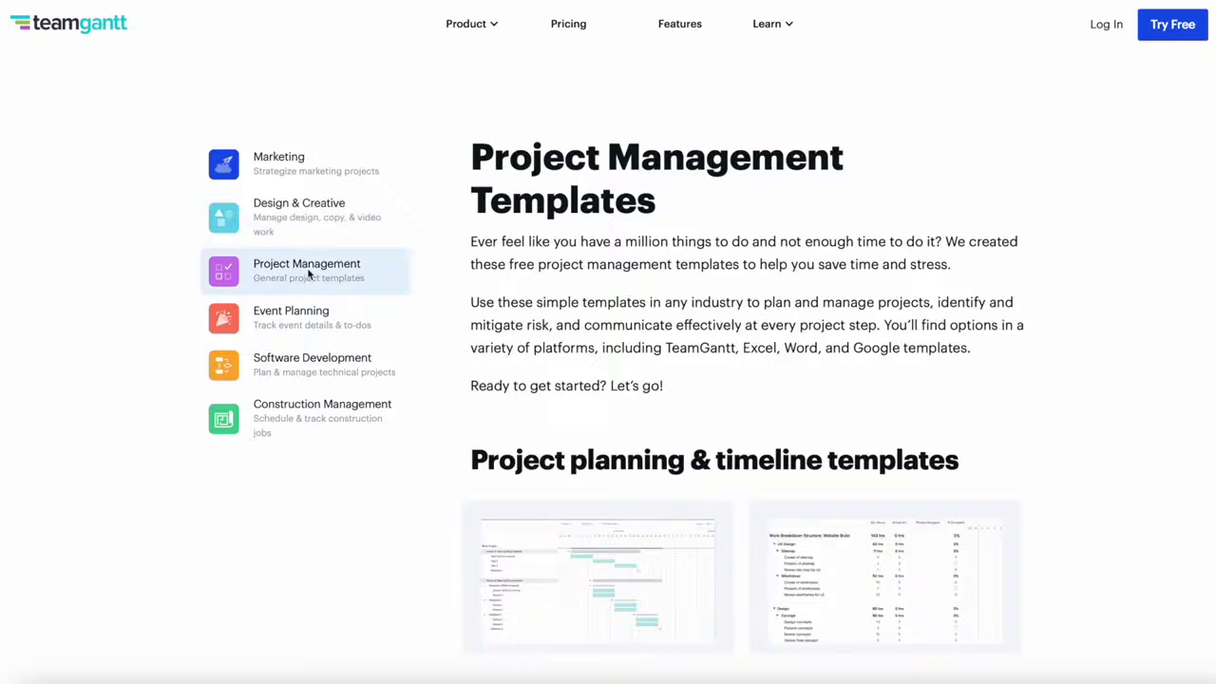
{"action": "left_click", "coordinate": [302, 321]}
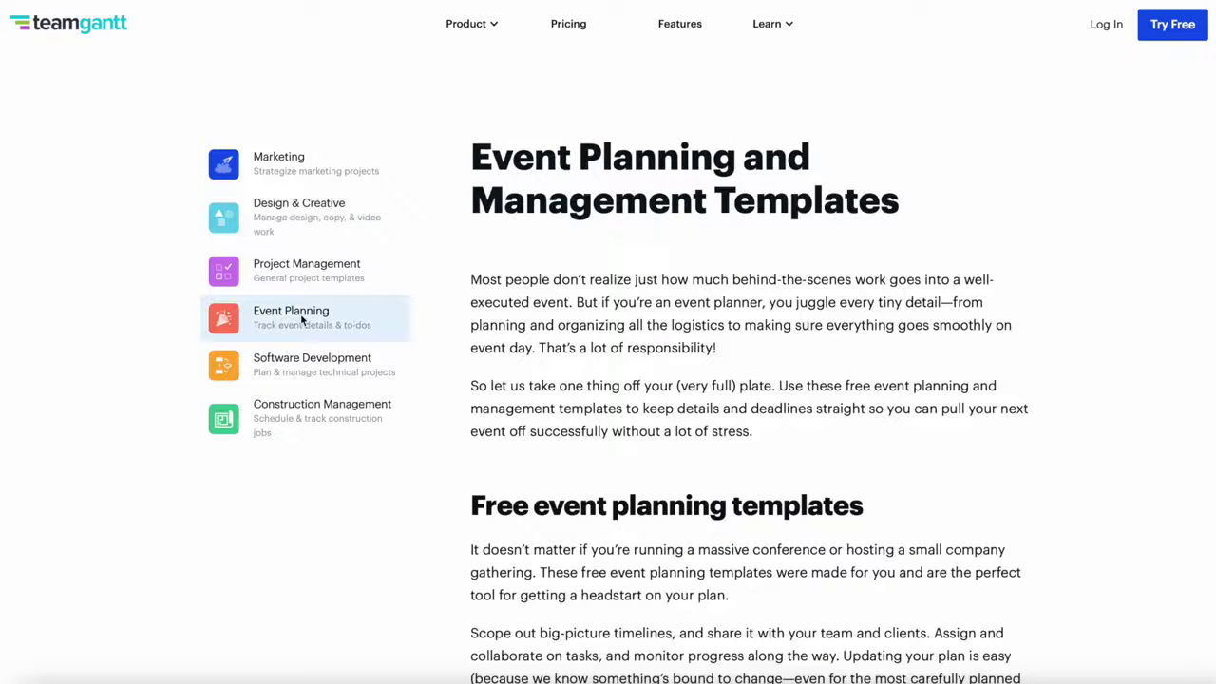
{"action": "left_click", "coordinate": [318, 362]}
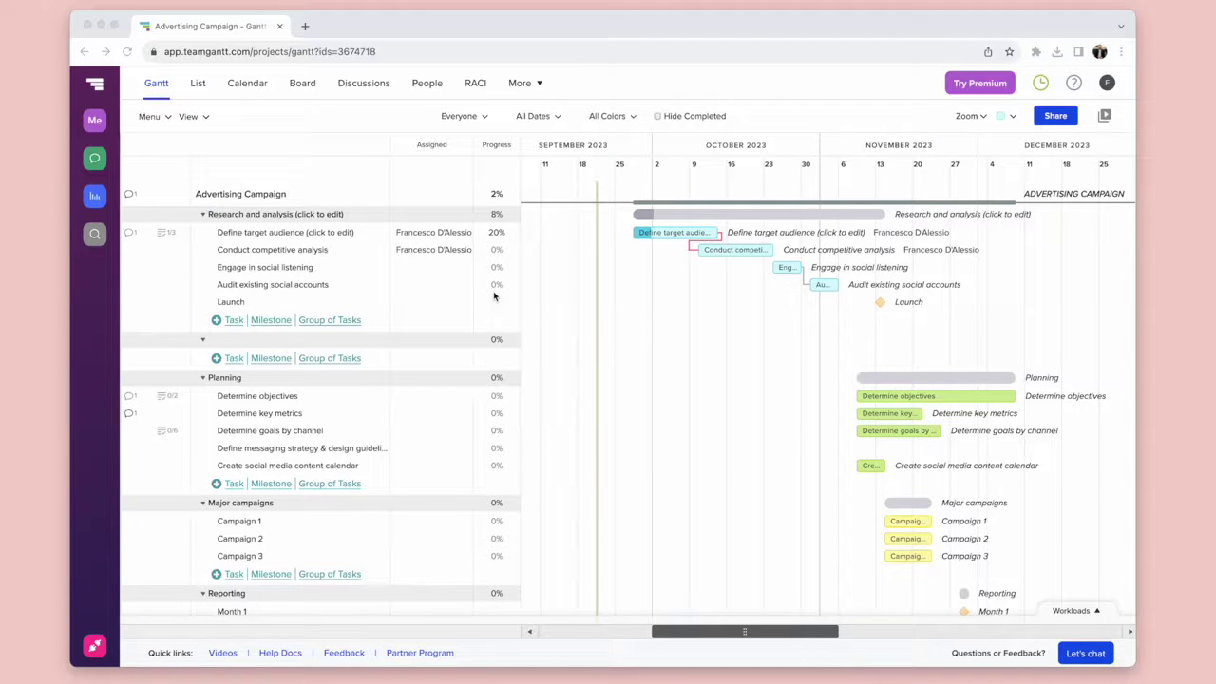
- Collapse and re-expand the Research and analysis group in the project
{"action": "left_click", "coordinate": [272, 200]}
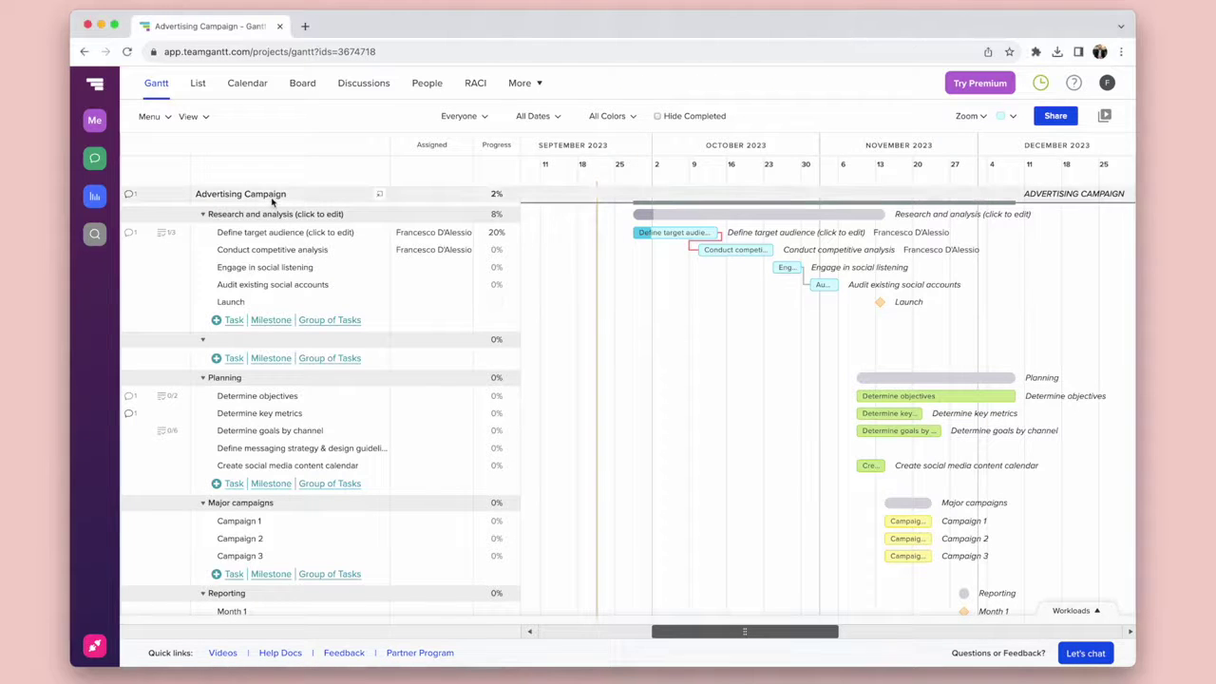
{"action": "left_click", "coordinate": [202, 215]}
{"action": "left_click", "coordinate": [202, 215]}
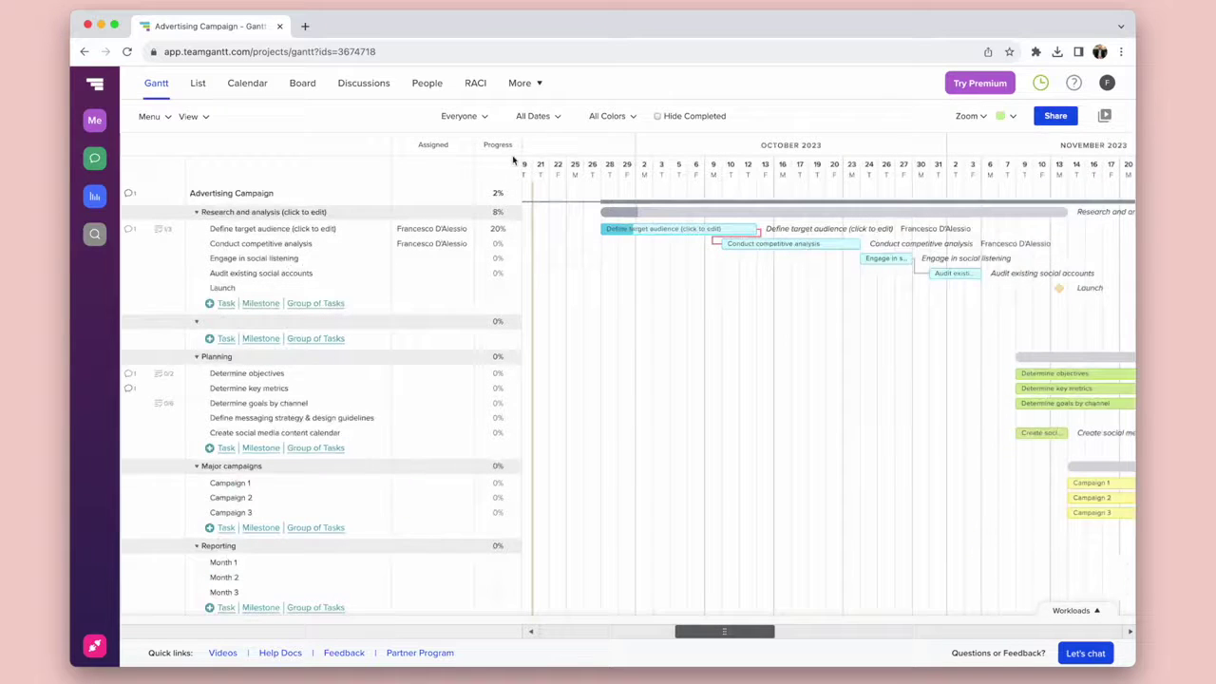
- Filter the chart to one team member's tasks, then clear the person filter
{"action": "left_click", "coordinate": [481, 117]}
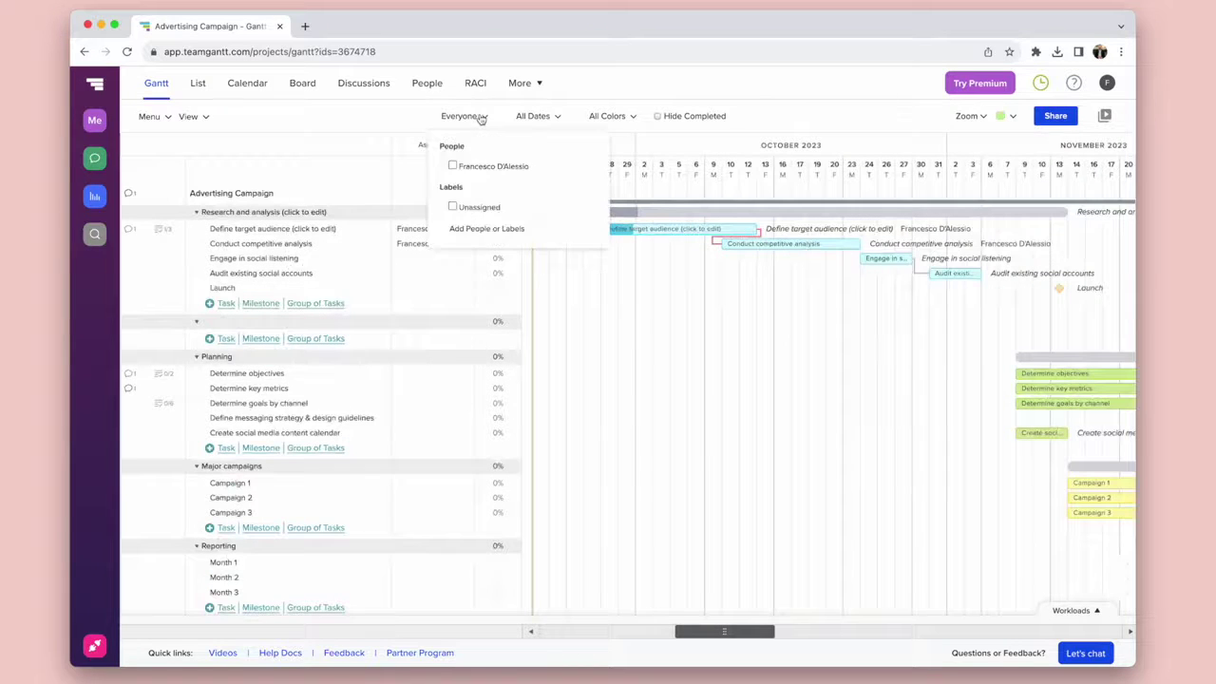
{"action": "left_click", "coordinate": [452, 166]}
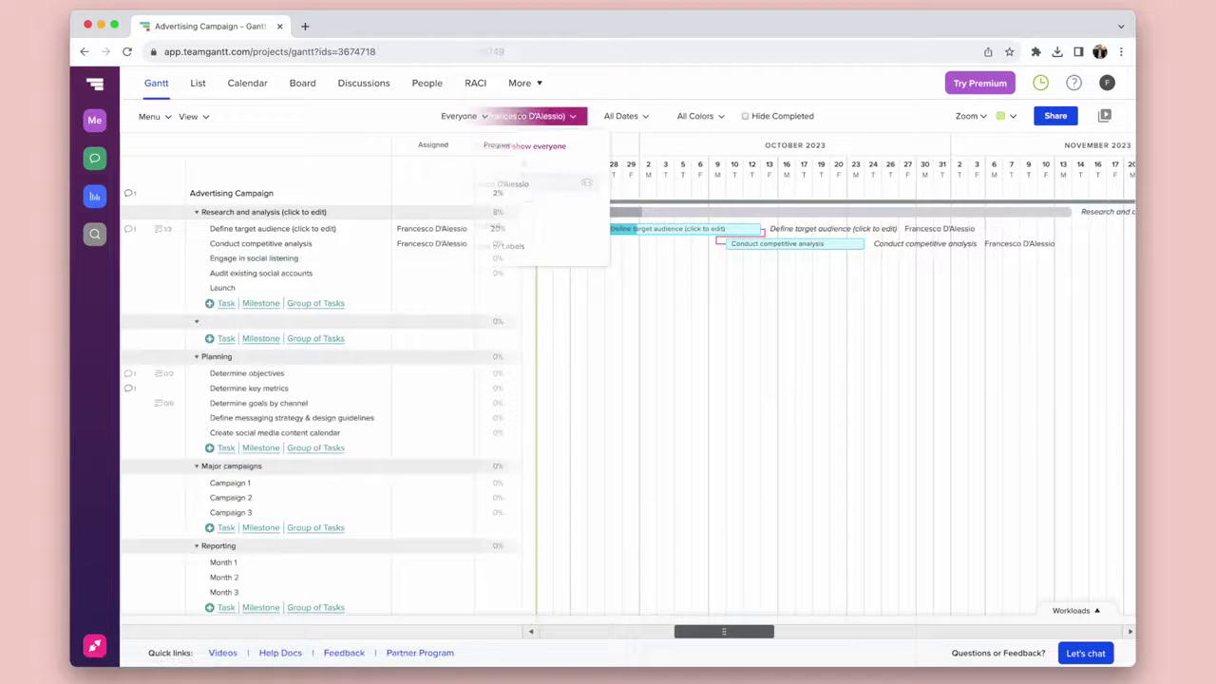
{"action": "left_click", "coordinate": [1007, 116]}
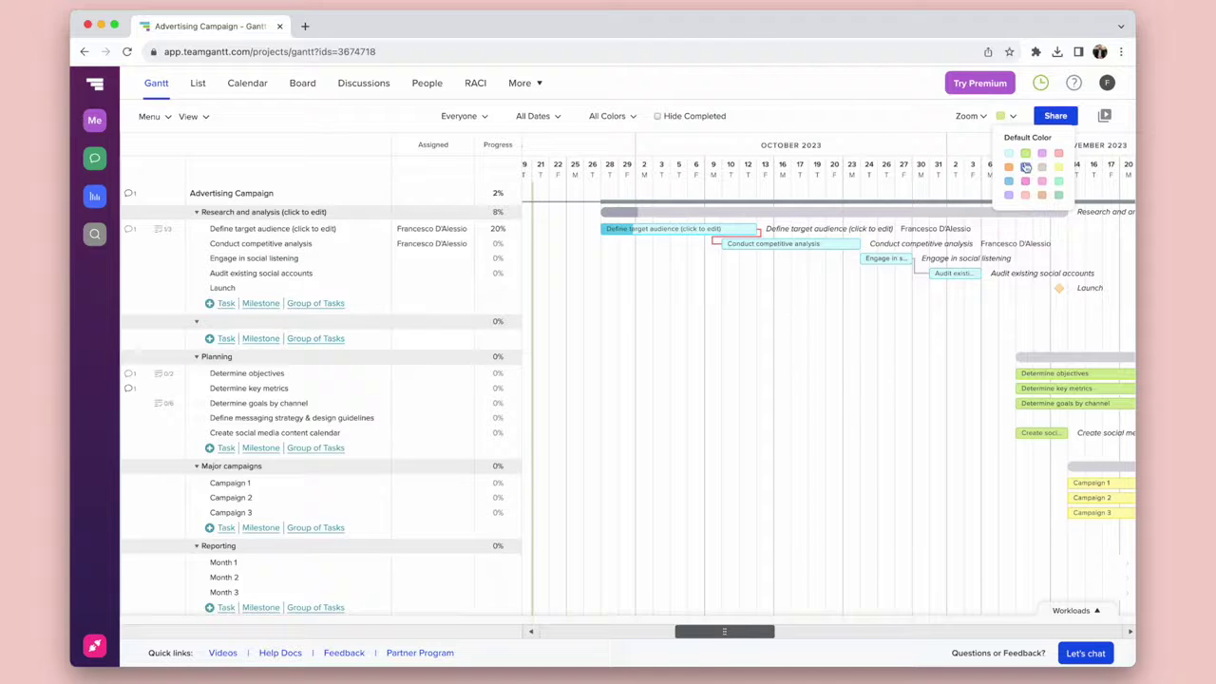
- Switch to 100% week view, toggle task names in bars, and show all dates
{"action": "left_click", "coordinate": [967, 116]}
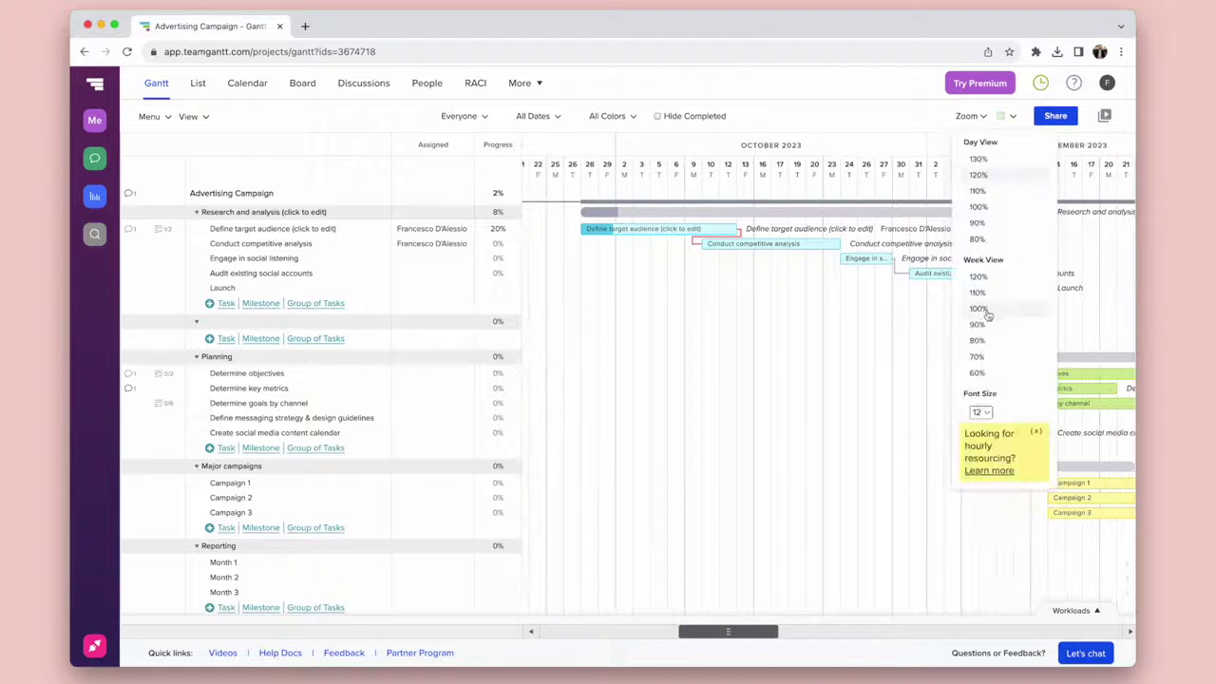
{"action": "left_click", "coordinate": [990, 315]}
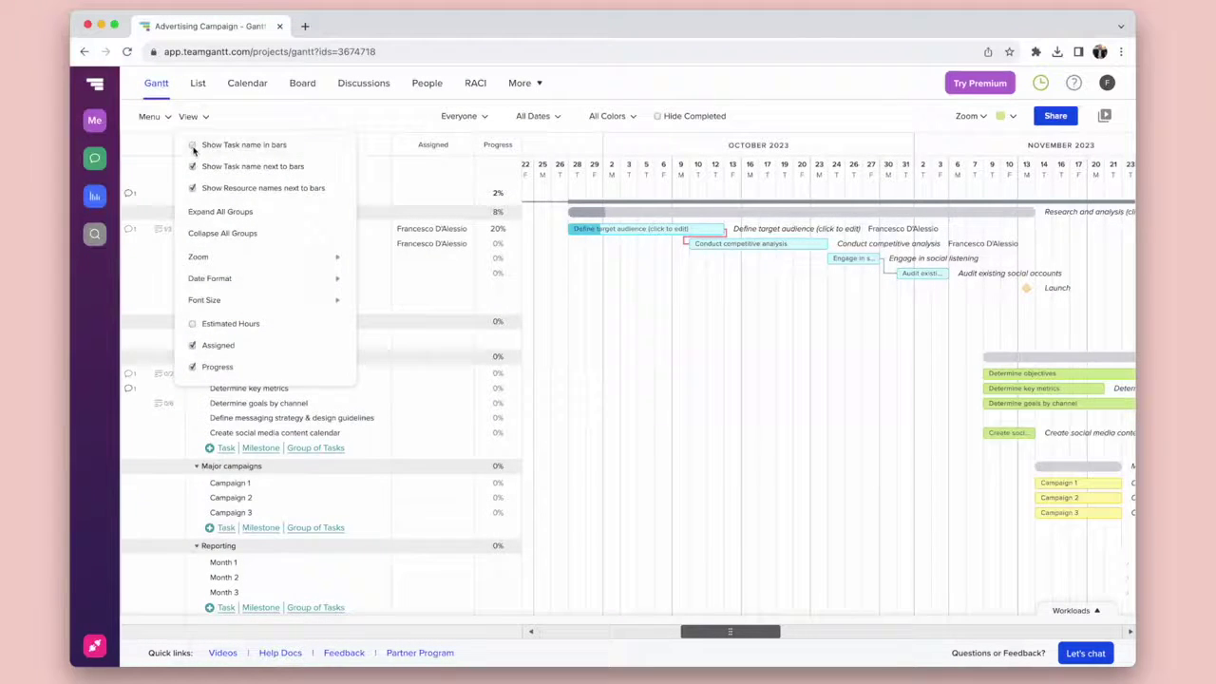
{"action": "left_click", "coordinate": [193, 145]}
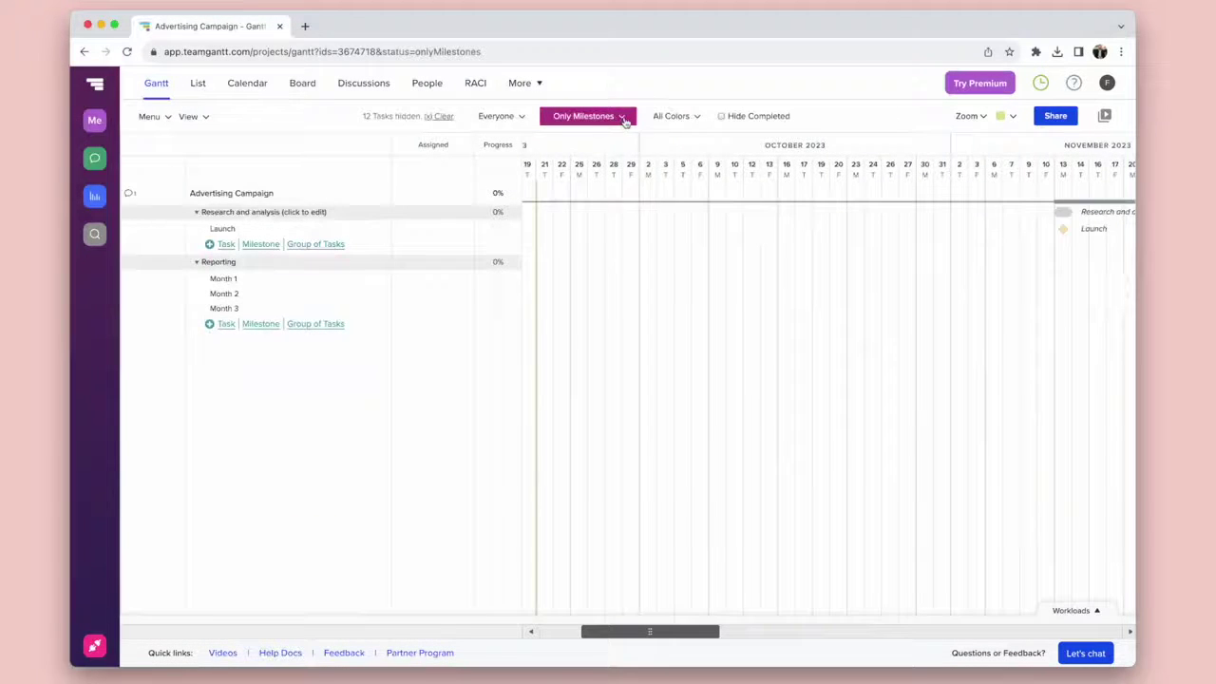
{"action": "left_click", "coordinate": [619, 117]}
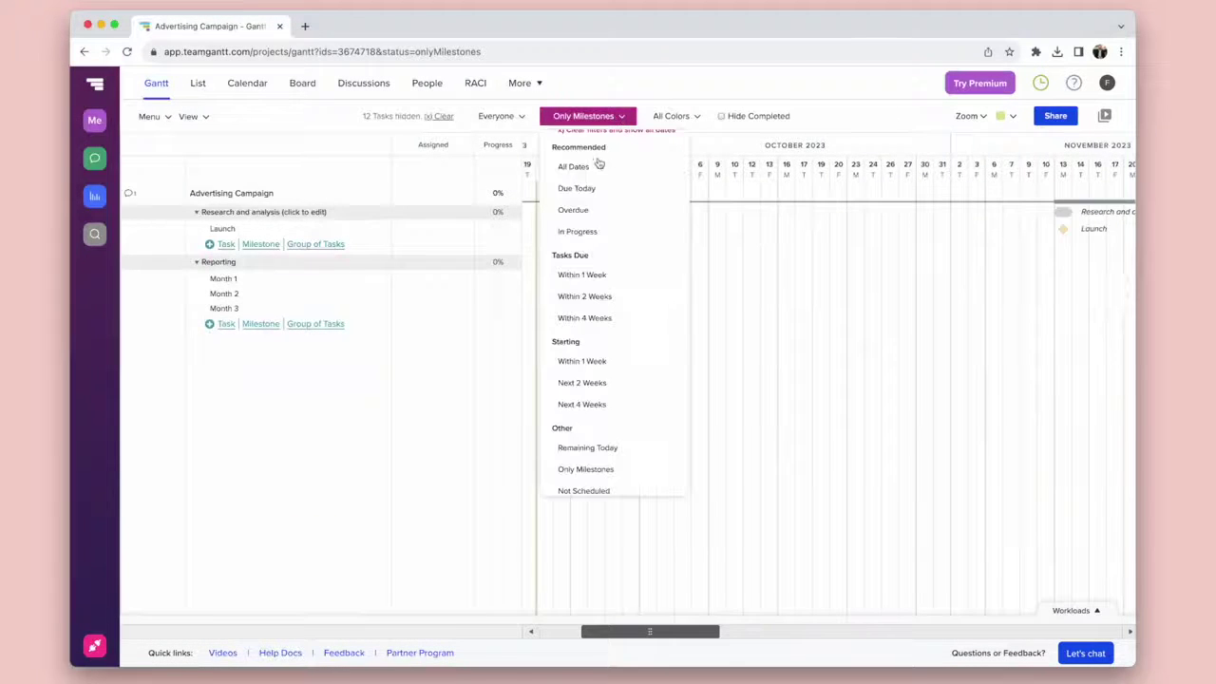
{"action": "scroll", "coordinate": [596, 167], "scroll_direction": "up", "scroll_amount": 1}
{"action": "left_click", "coordinate": [568, 148]}
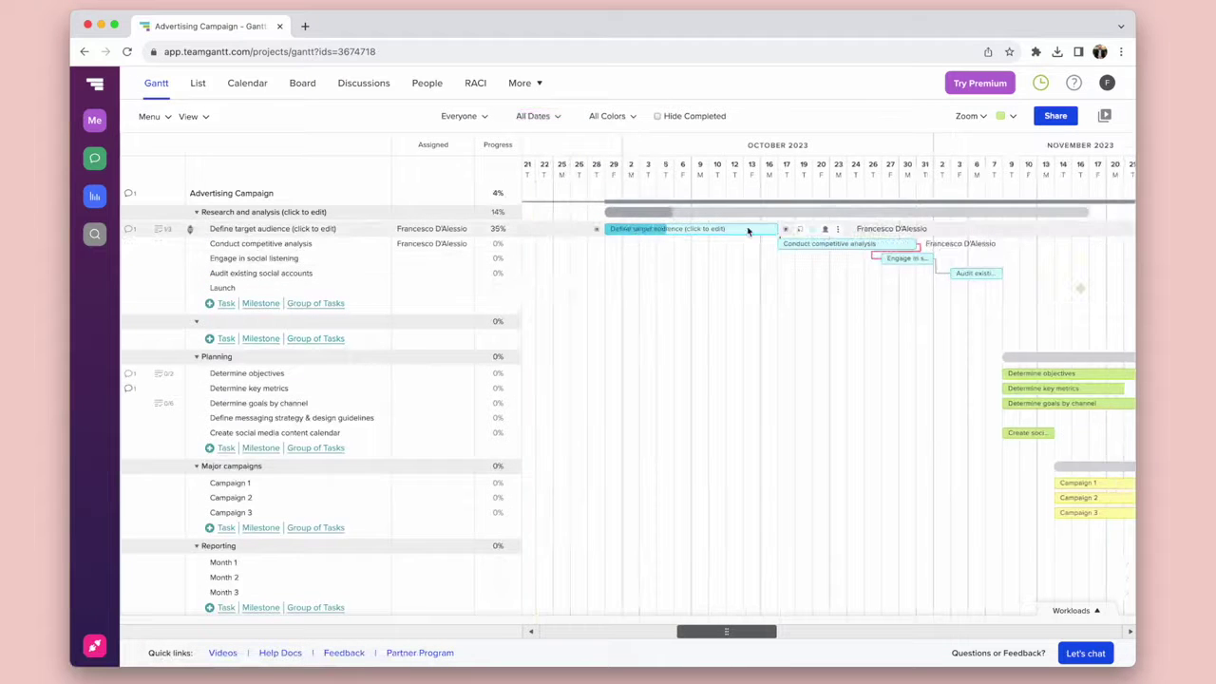
- Extend the Define target audience bar so it finishes later
{"action": "mouse_move", "coordinate": [759, 229]}
{"action": "left_mouse_down"}
{"action": "mouse_move", "coordinate": [775, 229]}
{"action": "mouse_move", "coordinate": [760, 229]}
{"action": "left_mouse_up"}
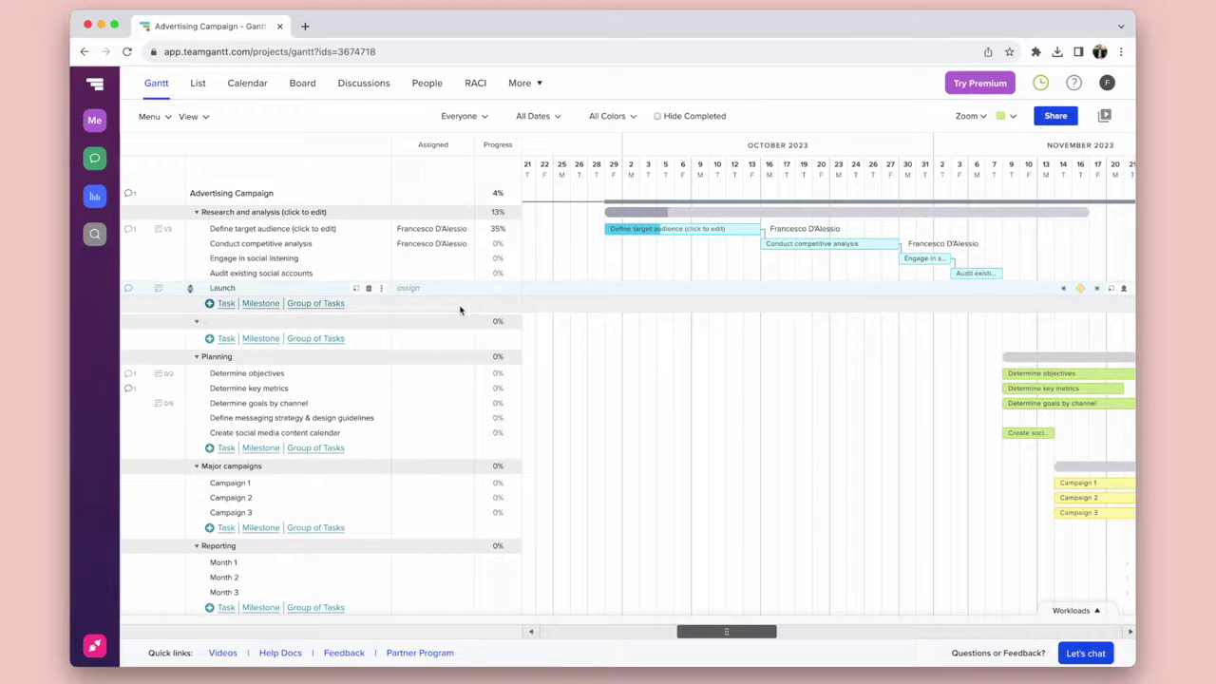
- Open the Launch milestone's details
{"action": "left_click", "coordinate": [385, 290]}
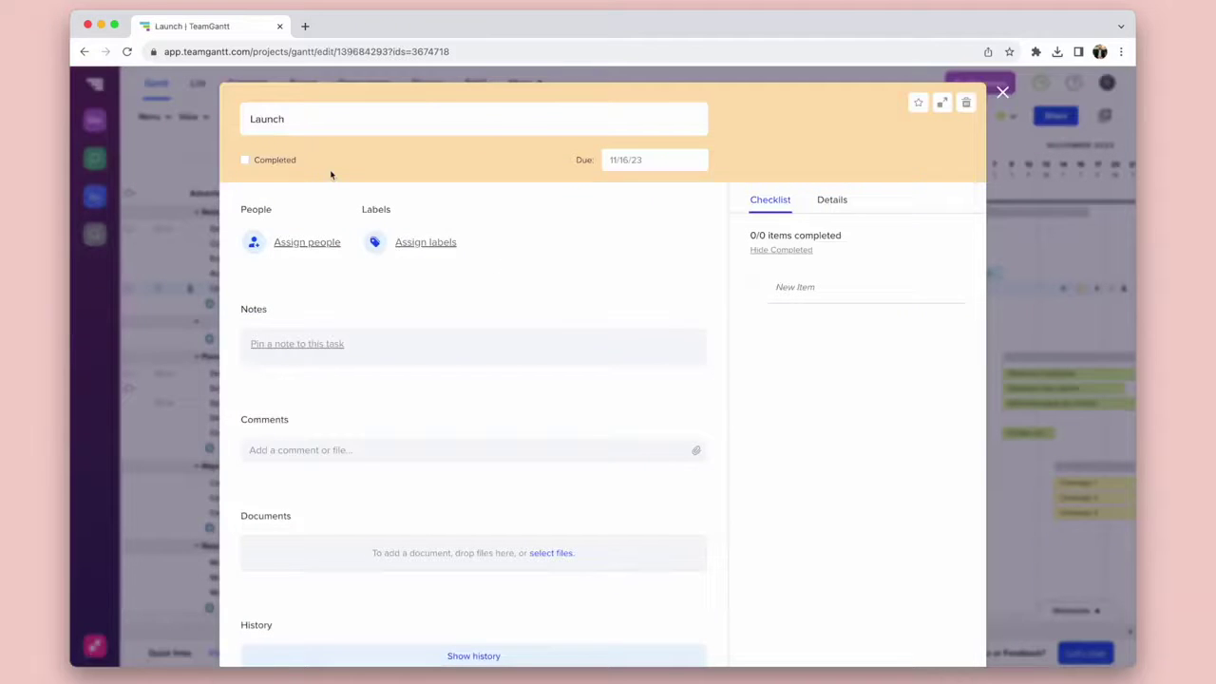
- Close the Launch milestone details and view the Advertising Campaign project notes
{"action": "left_click", "coordinate": [1003, 93]}
{"action": "left_click", "coordinate": [130, 187]}
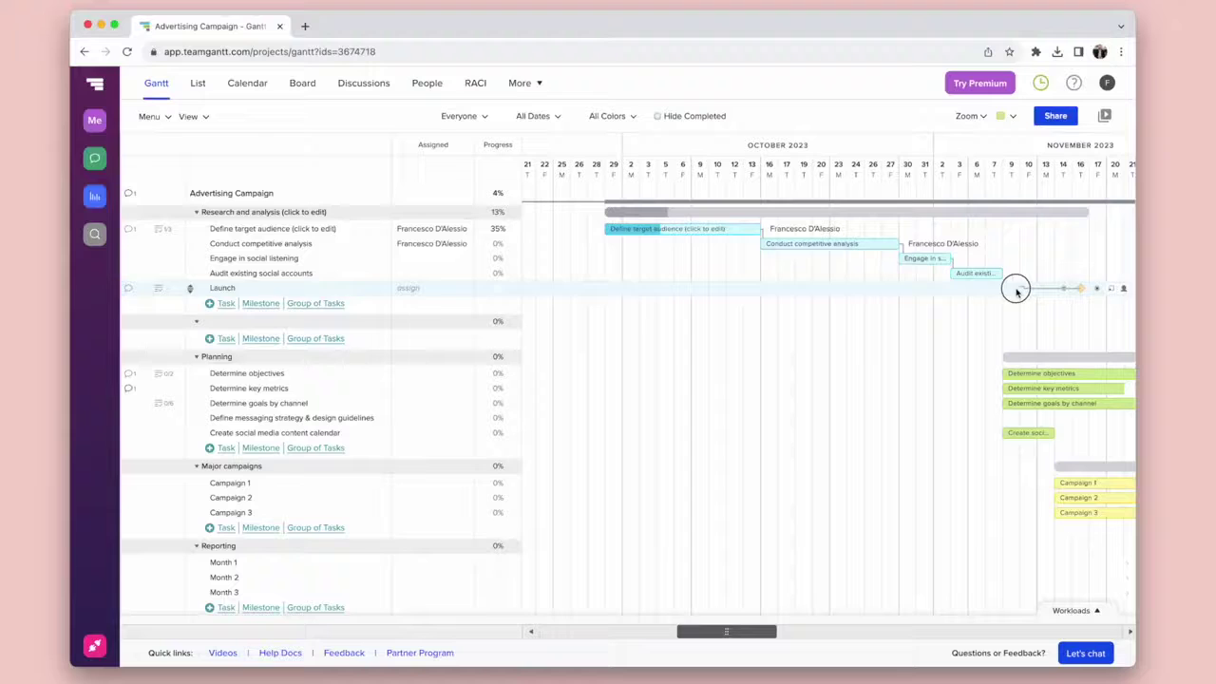
- Move the Launch milestone slightly earlier and preview shifting the Planning group later
{"action": "left_click_drag", "start_coordinate": [1074, 288], "coordinate": [1064, 289]}
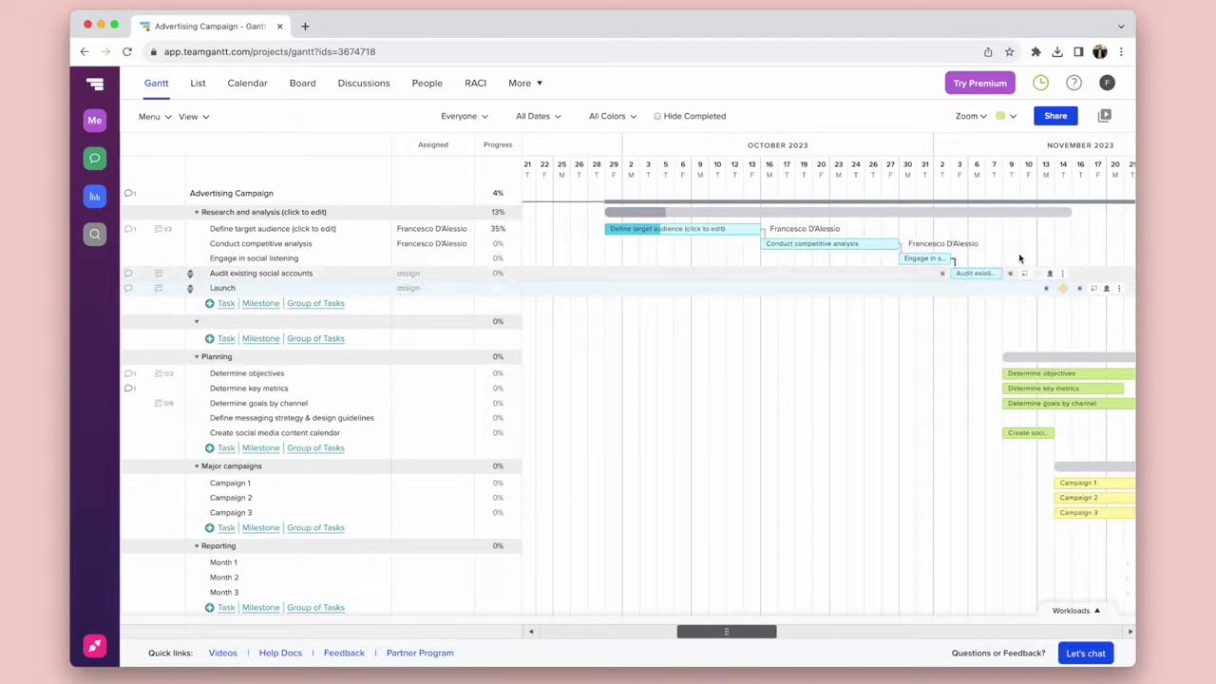
{"action": "scroll", "coordinate": [646, 286], "scroll_direction": "right", "scroll_amount": 5}
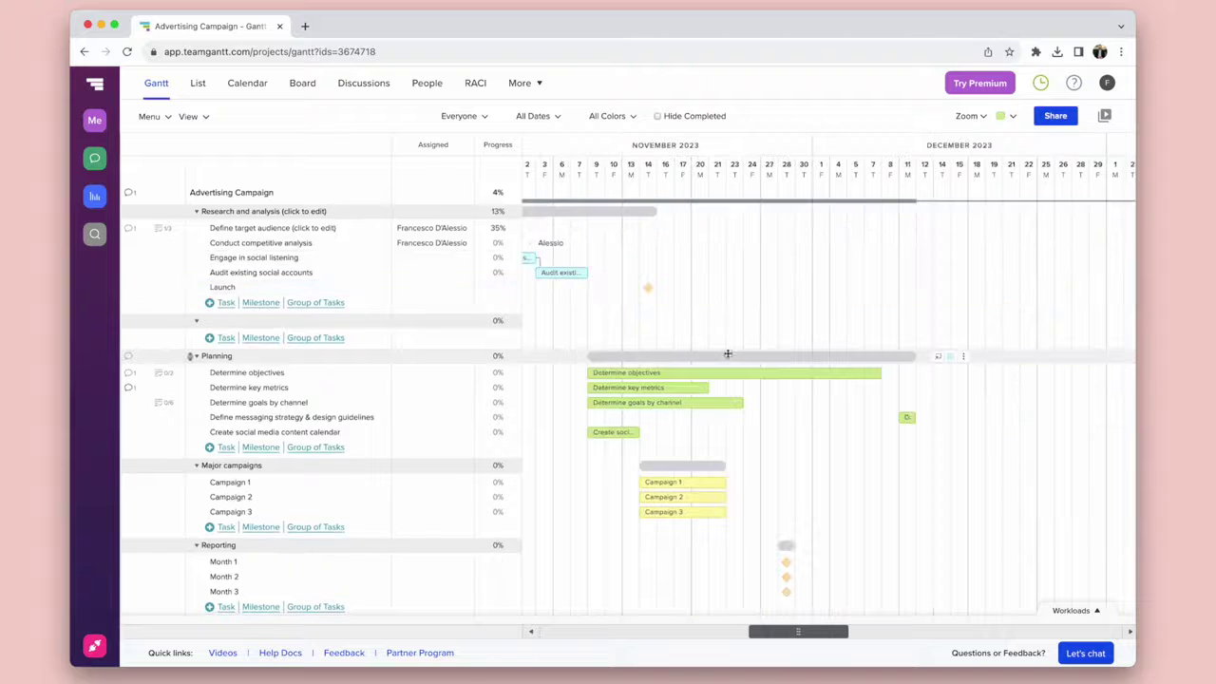
{"action": "left_click_drag", "start_coordinate": [734, 355], "coordinate": [778, 354]}
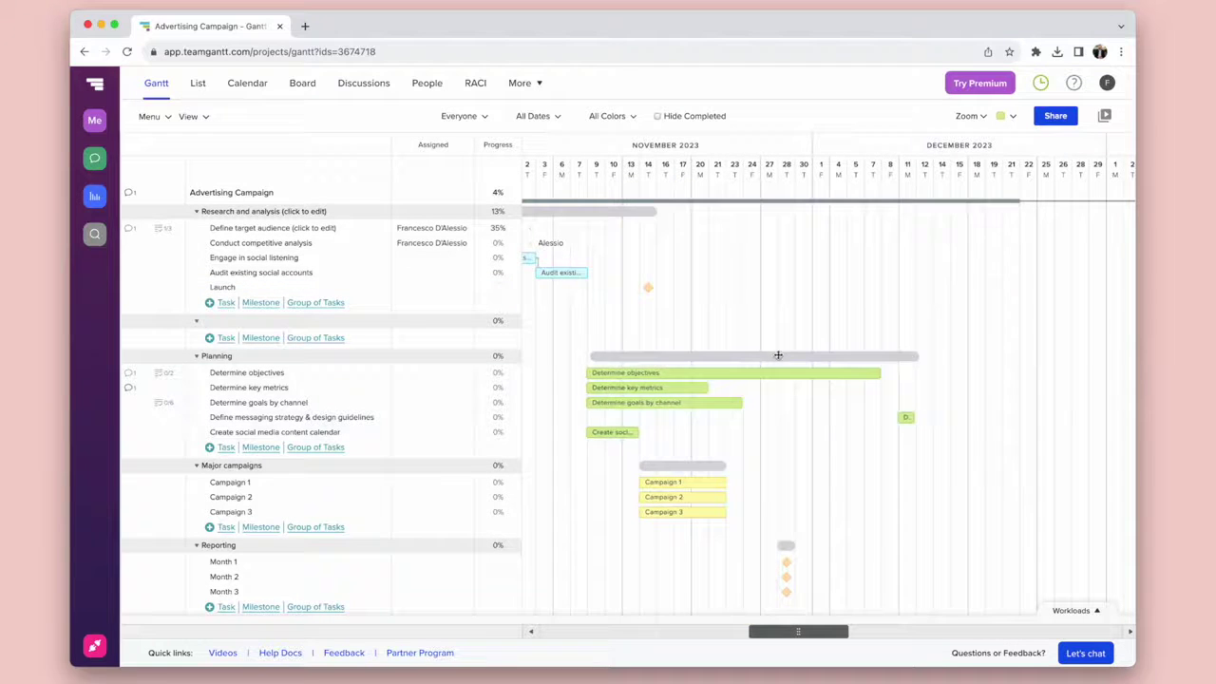
{"action": "scroll", "coordinate": [703, 387], "scroll_direction": "left", "scroll_amount": 5}
{"action": "scroll", "coordinate": [994, 356], "scroll_direction": "right", "scroll_amount": 4}
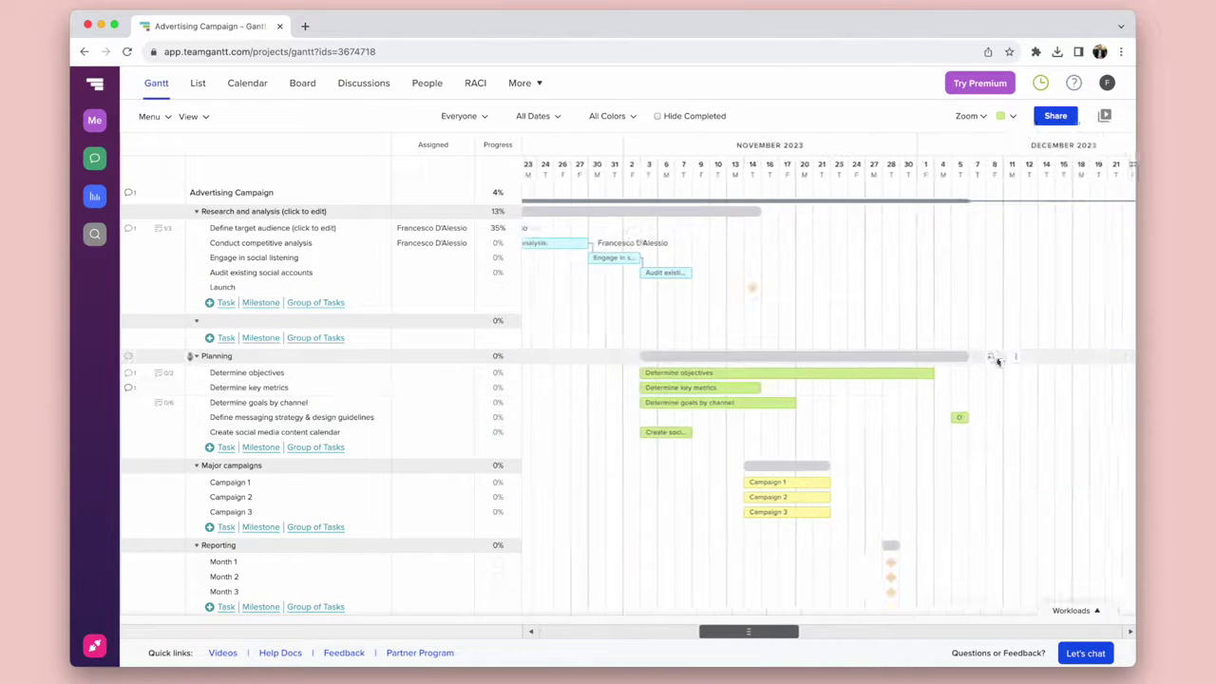
- Move Determine key metrics to late November and Determine goals by channel to Dec 4–18
{"action": "left_click_drag", "start_coordinate": [715, 388], "coordinate": [922, 388]}
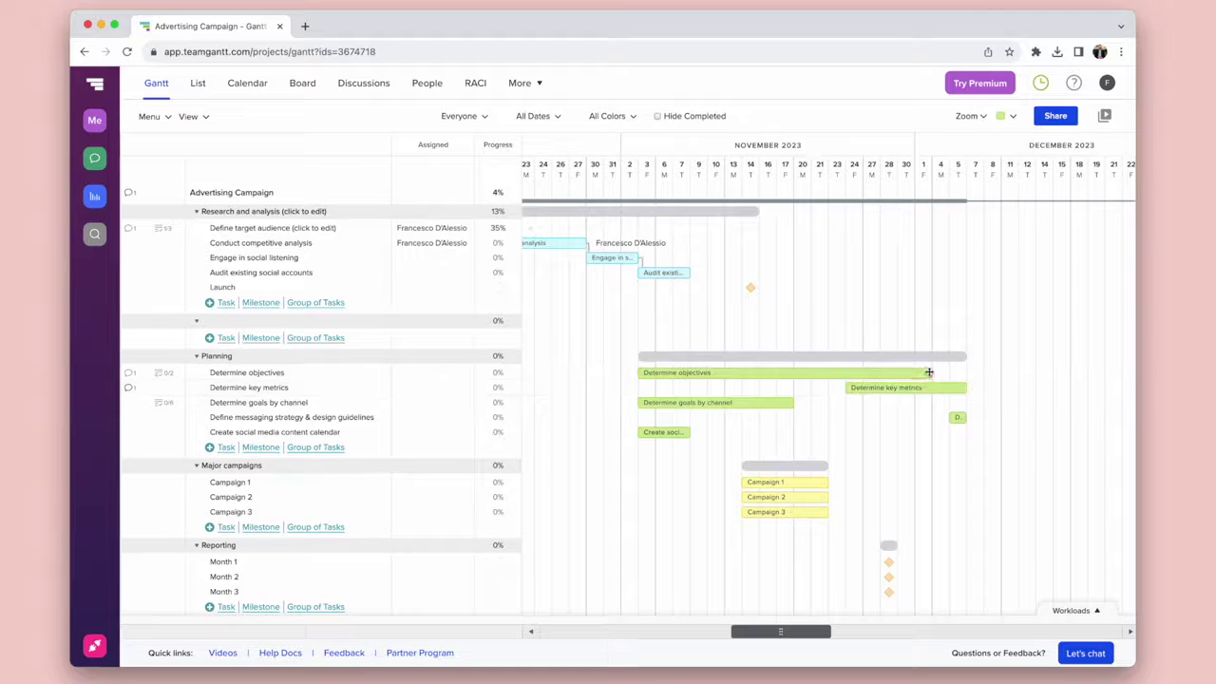
{"action": "left_click_drag", "start_coordinate": [713, 402], "coordinate": [1088, 403]}
{"action": "scroll", "coordinate": [874, 483], "scroll_direction": "right", "scroll_amount": 3}
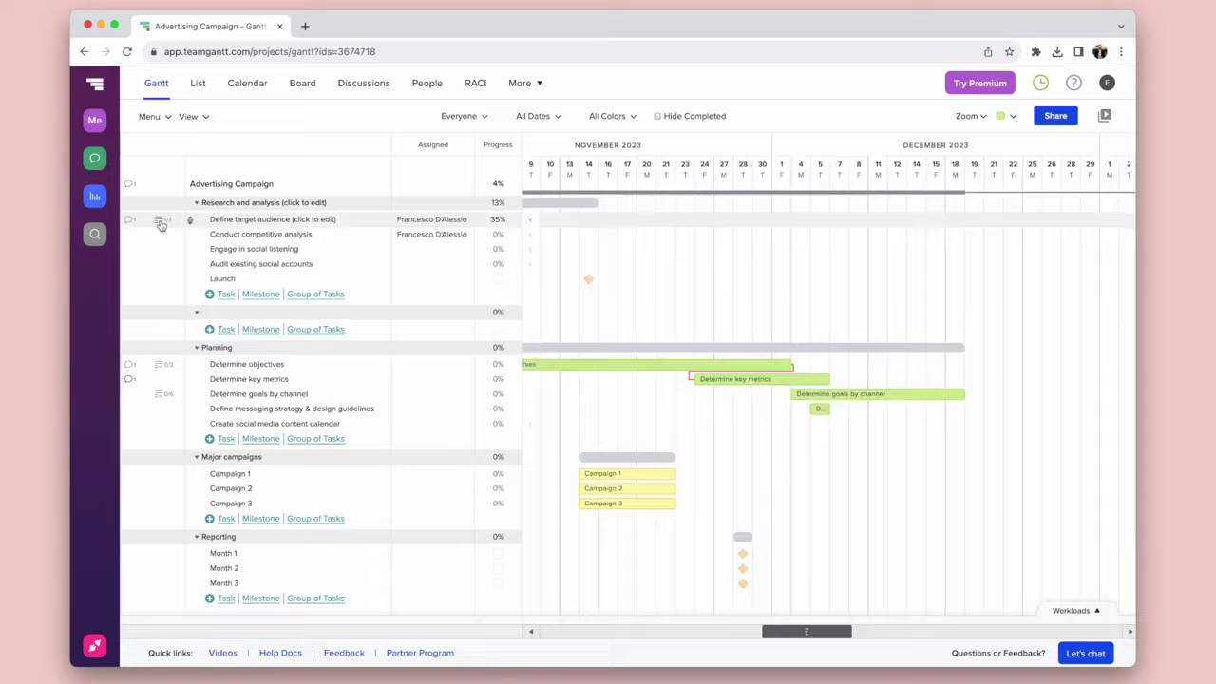
{"action": "left_click", "coordinate": [161, 221]}
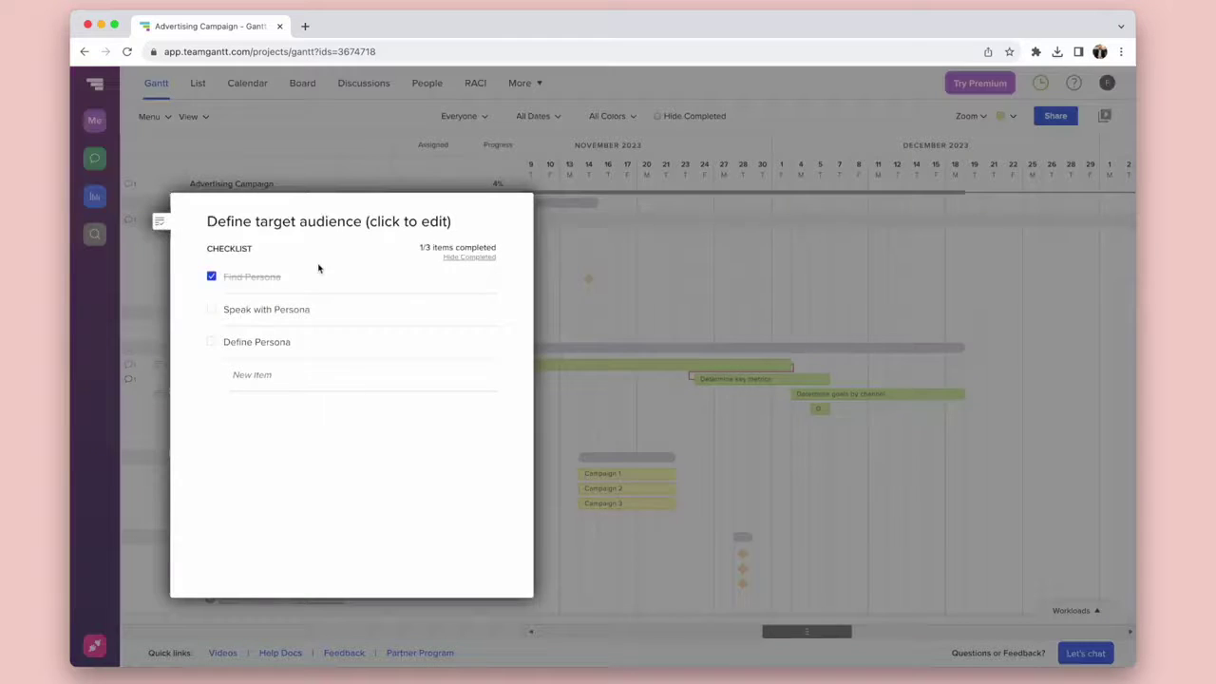
{"action": "left_click", "coordinate": [576, 295]}
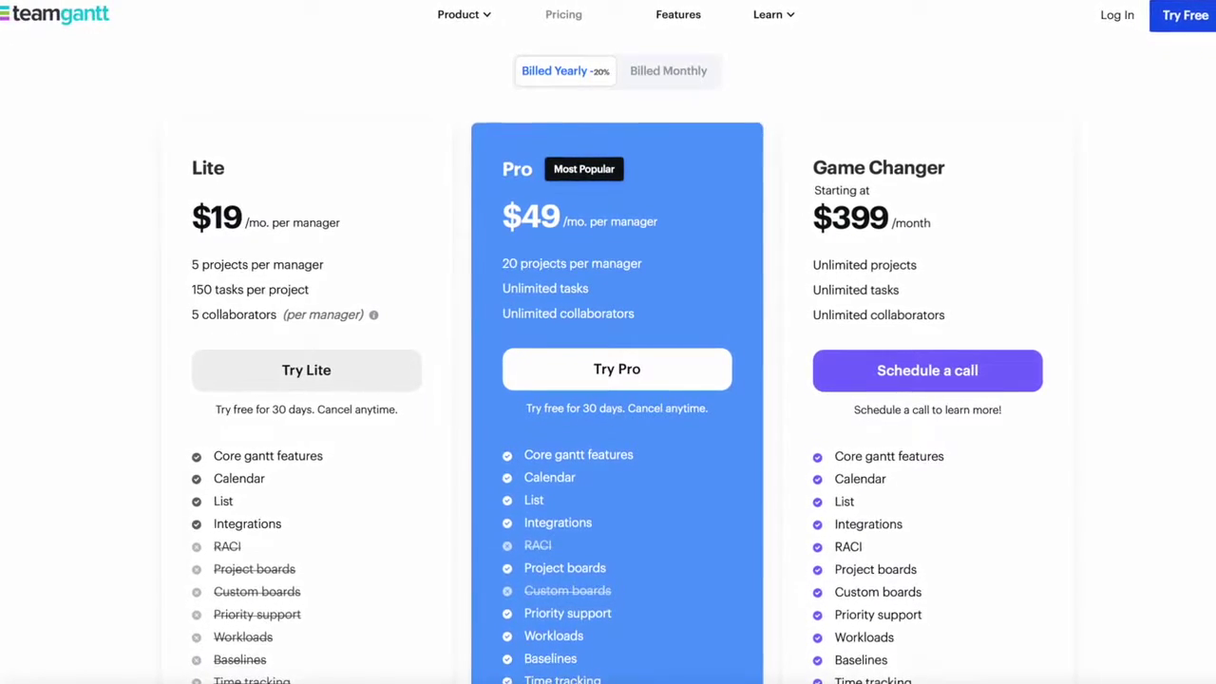
- Switch the pricing page to monthly billing, showing Lite at $24 and Pro at $59
{"action": "left_click", "coordinate": [665, 68]}
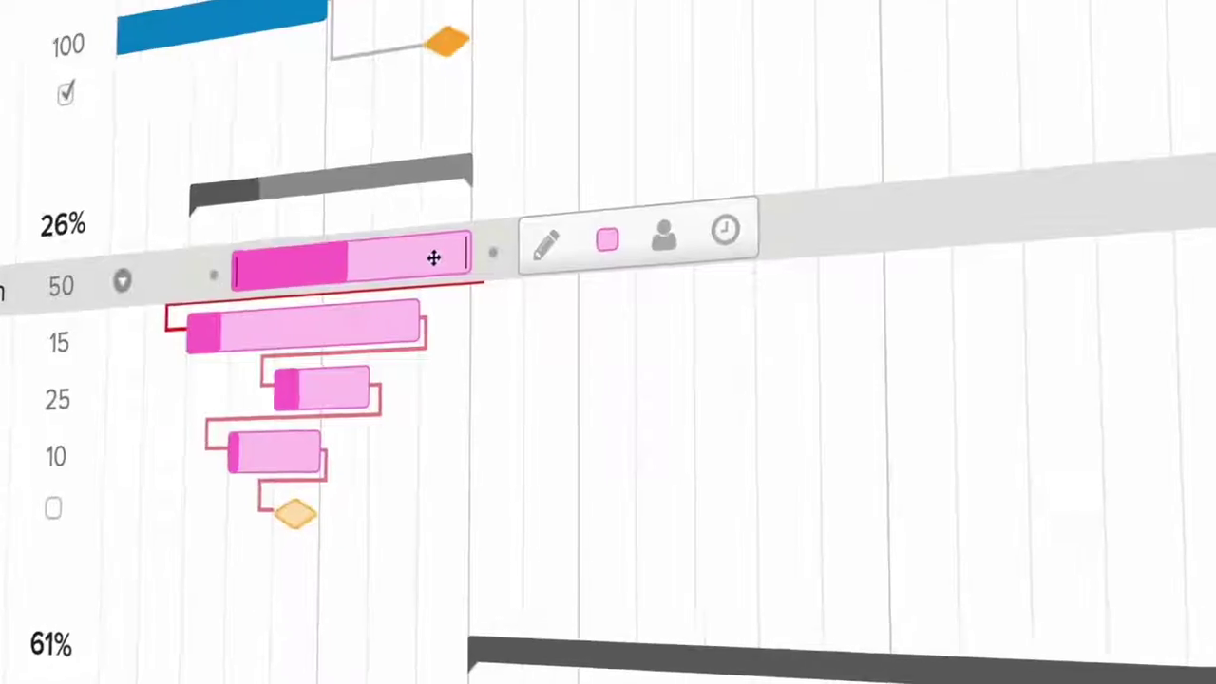
- In the demo clips, move a task to new dates and log 8 hours on About Us
{"action": "left_click_drag", "start_coordinate": [429, 250], "coordinate": [393, 258]}
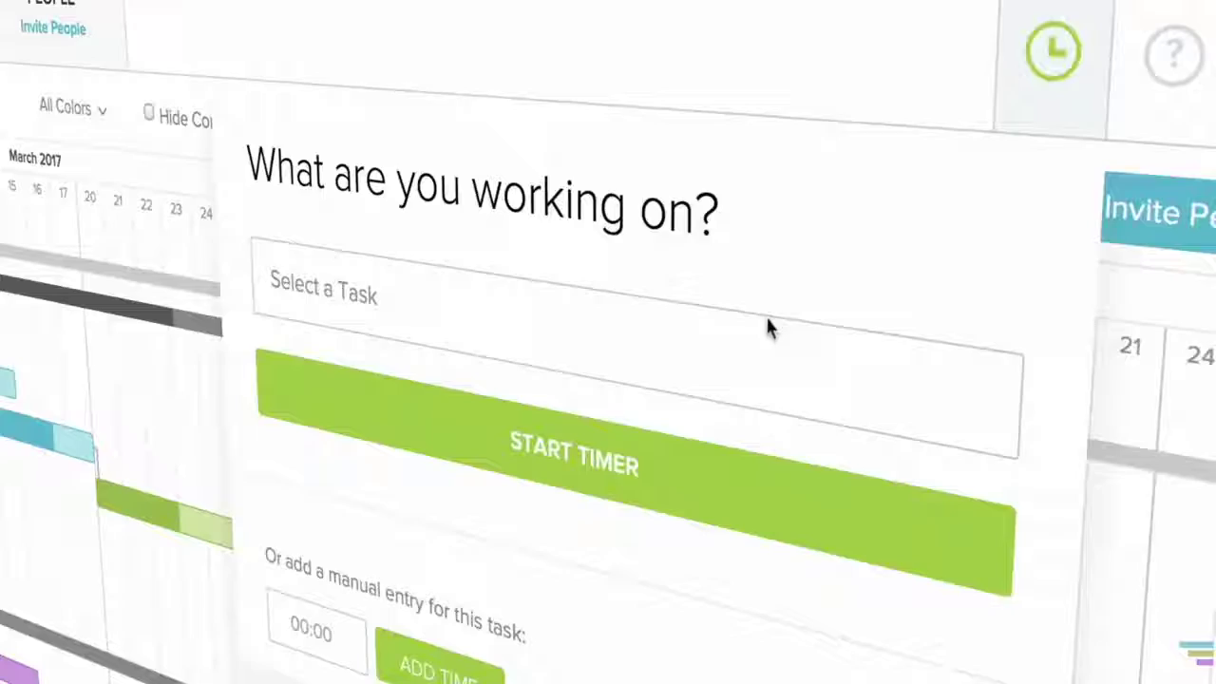
{"action": "left_click", "coordinate": [765, 323]}
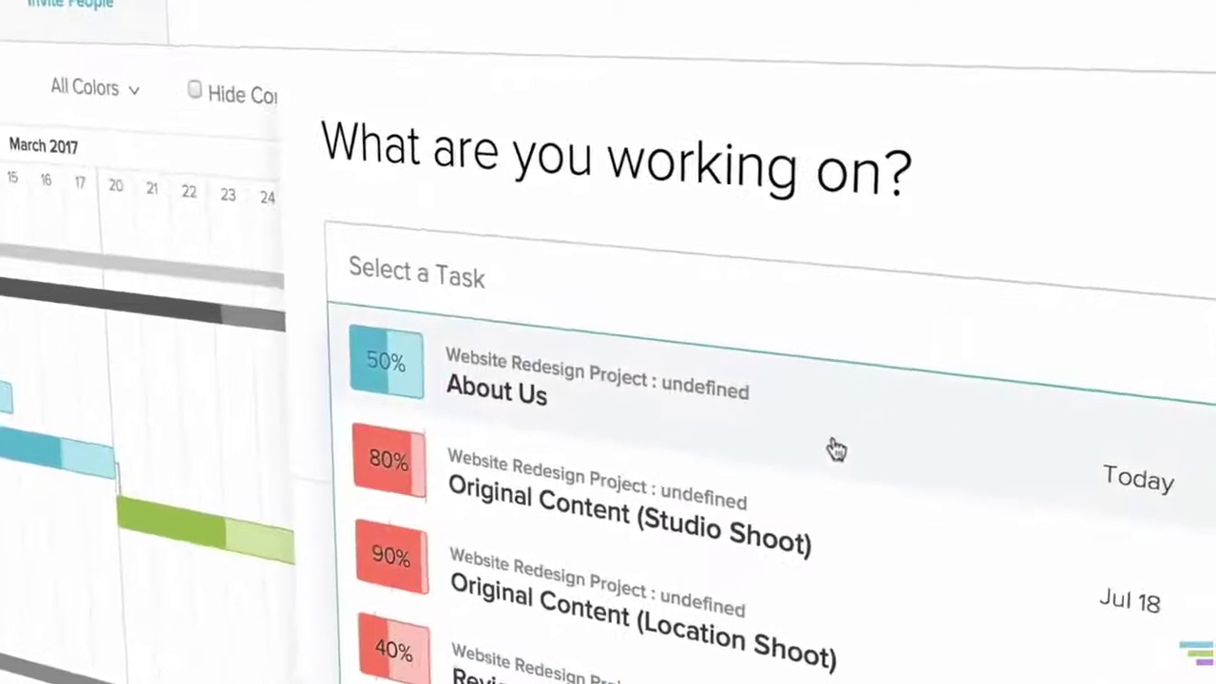
{"action": "left_click", "coordinate": [833, 399]}
{"action": "left_click", "coordinate": [453, 650]}
{"action": "type", "text": "8:"}
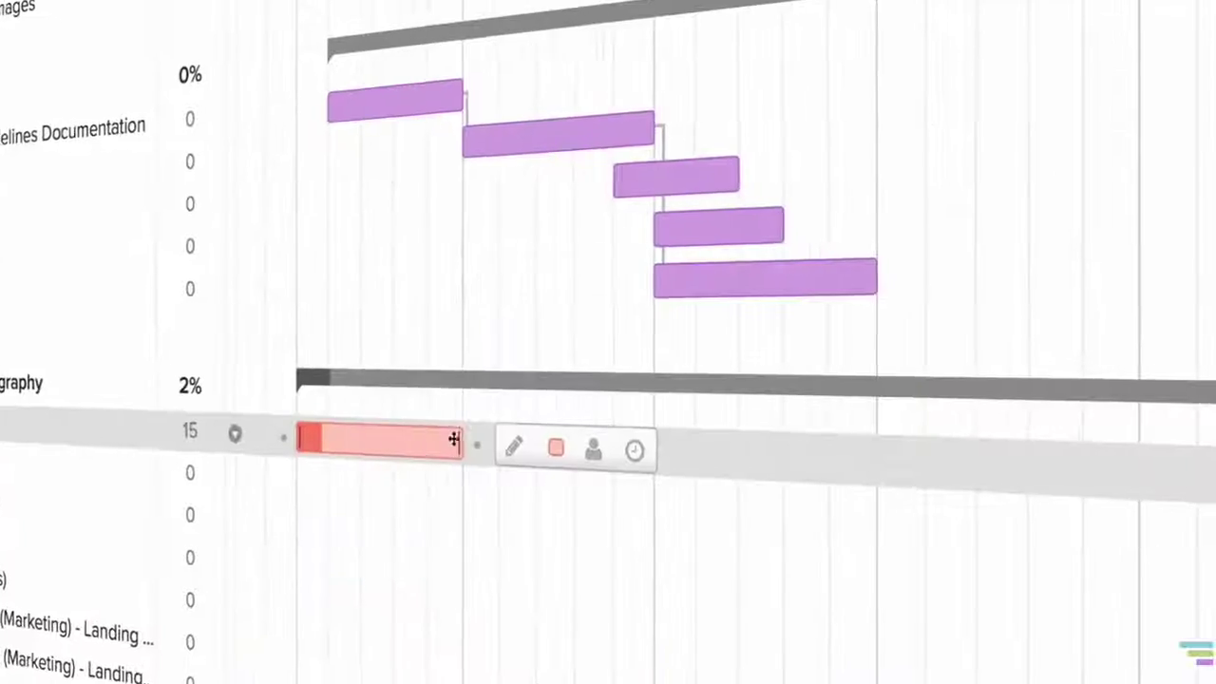
- Assign another person to the task, then shift the Planning group to start in early November 2023
{"action": "left_click", "coordinate": [593, 451]}
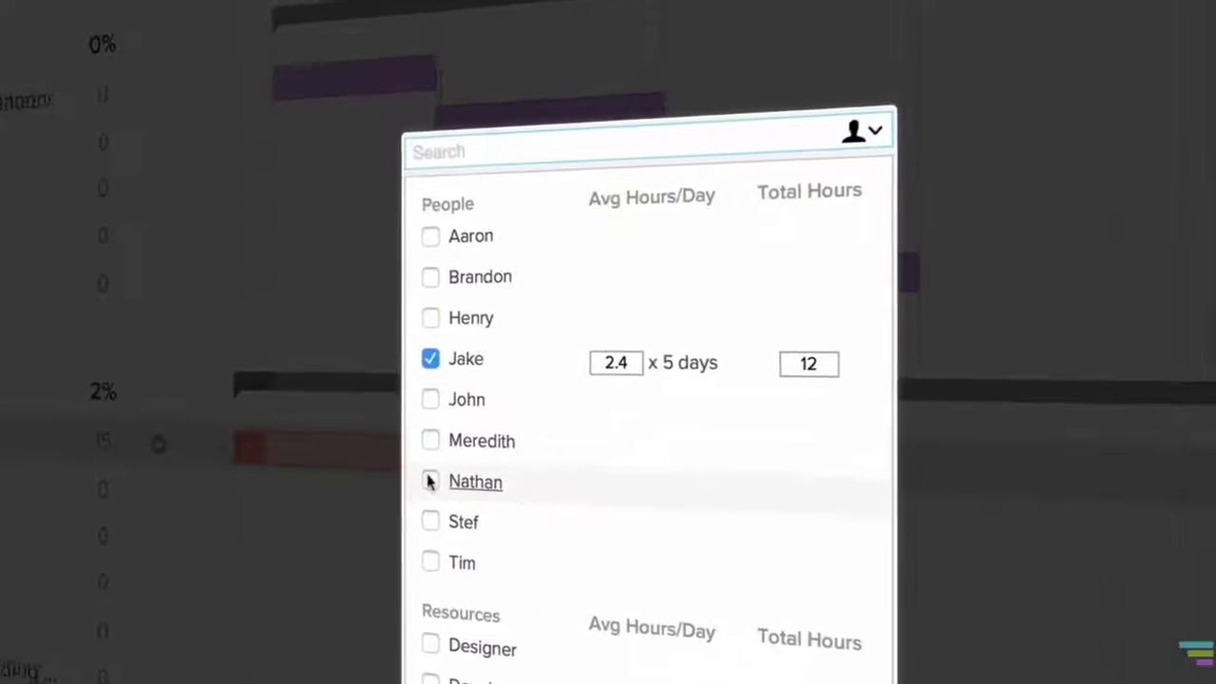
{"action": "left_click", "coordinate": [426, 481]}
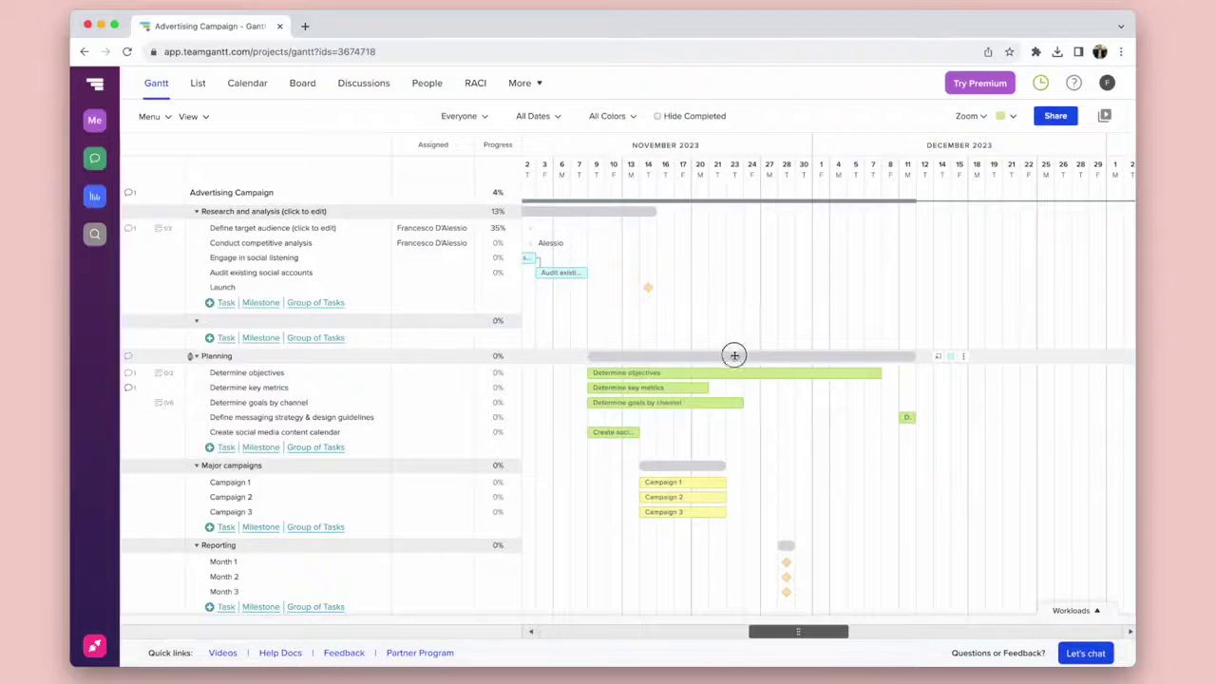
{"action": "left_click_drag", "start_coordinate": [734, 356], "coordinate": [778, 354]}
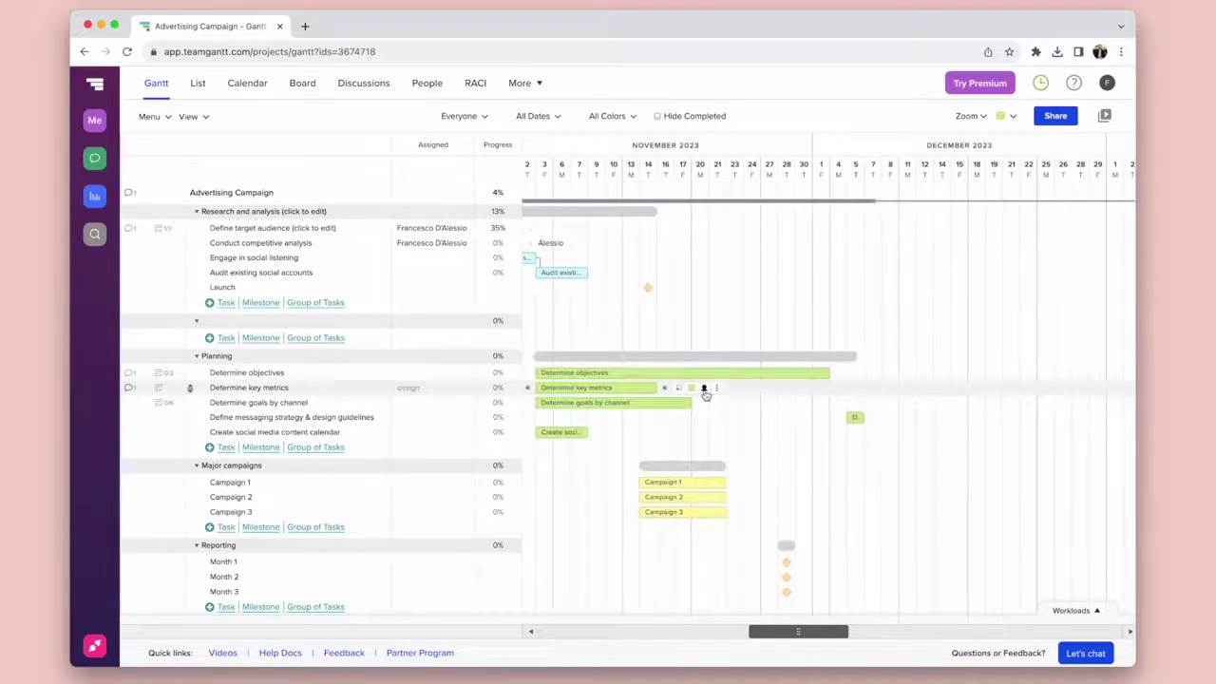